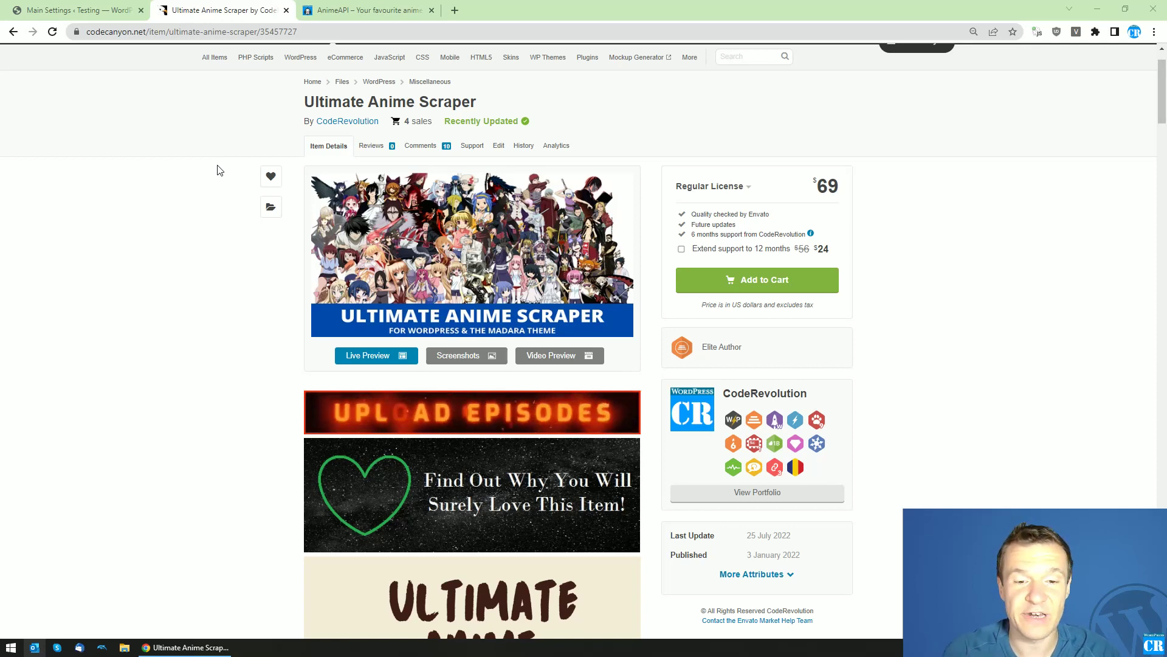
- Browse the AnimeAPI homepage at animeapi.org
{"action": "left_click", "coordinate": [314, 18]}
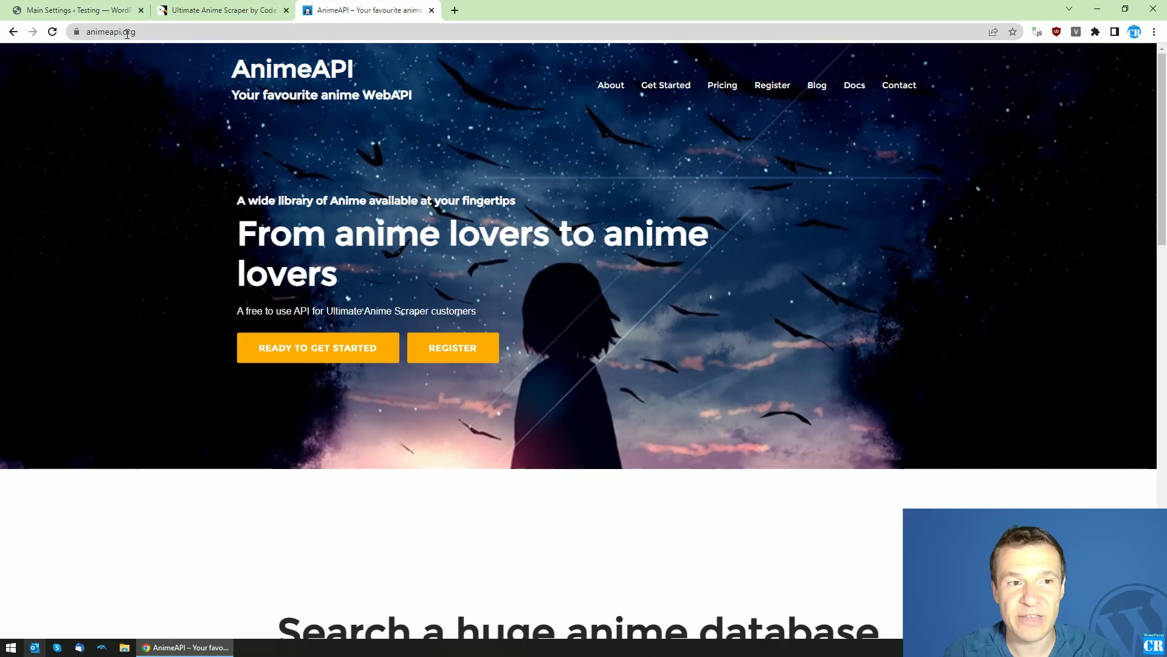
{"action": "scroll", "coordinate": [138, 126], "scroll_direction": "down", "scroll_amount": 7}
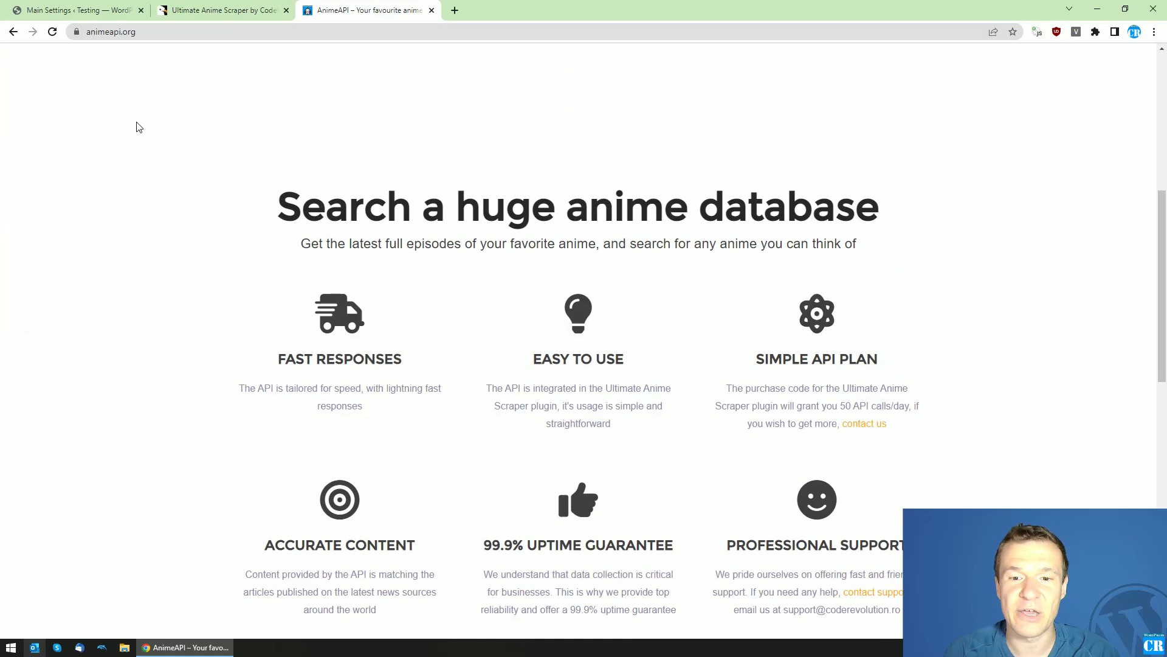
{"action": "scroll", "coordinate": [139, 127], "scroll_direction": "up", "scroll_amount": 6}
{"action": "scroll", "coordinate": [138, 126], "scroll_direction": "down", "scroll_amount": 4}
{"action": "scroll", "coordinate": [137, 127], "scroll_direction": "down", "scroll_amount": 8}
{"action": "scroll", "coordinate": [136, 126], "scroll_direction": "up", "scroll_amount": 13}
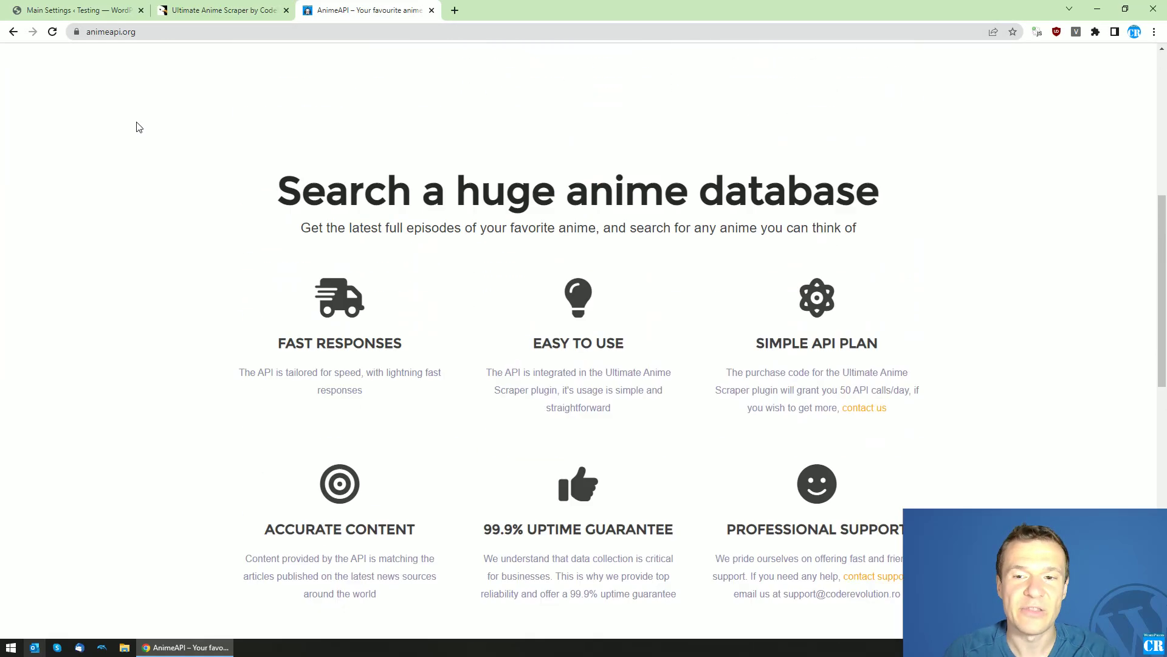
- Review the scraper's changelog on CodeCanyon, then return to the AnimeAPI homepage
{"action": "left_click", "coordinate": [208, 8]}
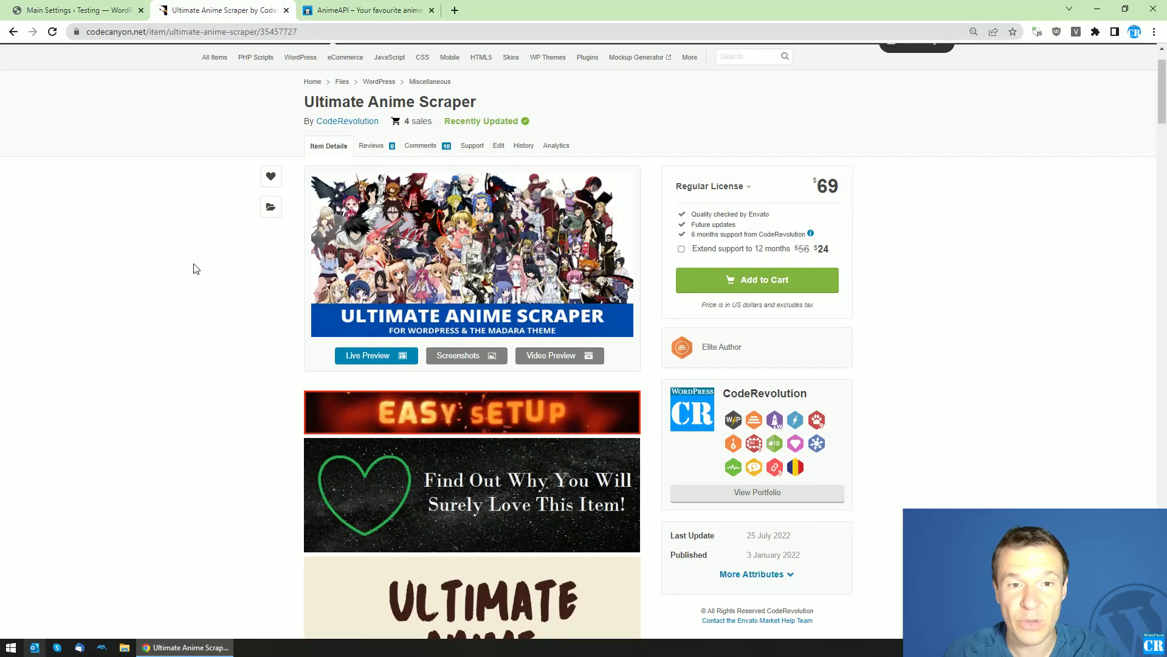
{"action": "left_click_drag", "start_coordinate": [1162, 115], "coordinate": [1141, 442]}
{"action": "scroll", "coordinate": [1141, 462], "scroll_direction": "down", "scroll_amount": 12}
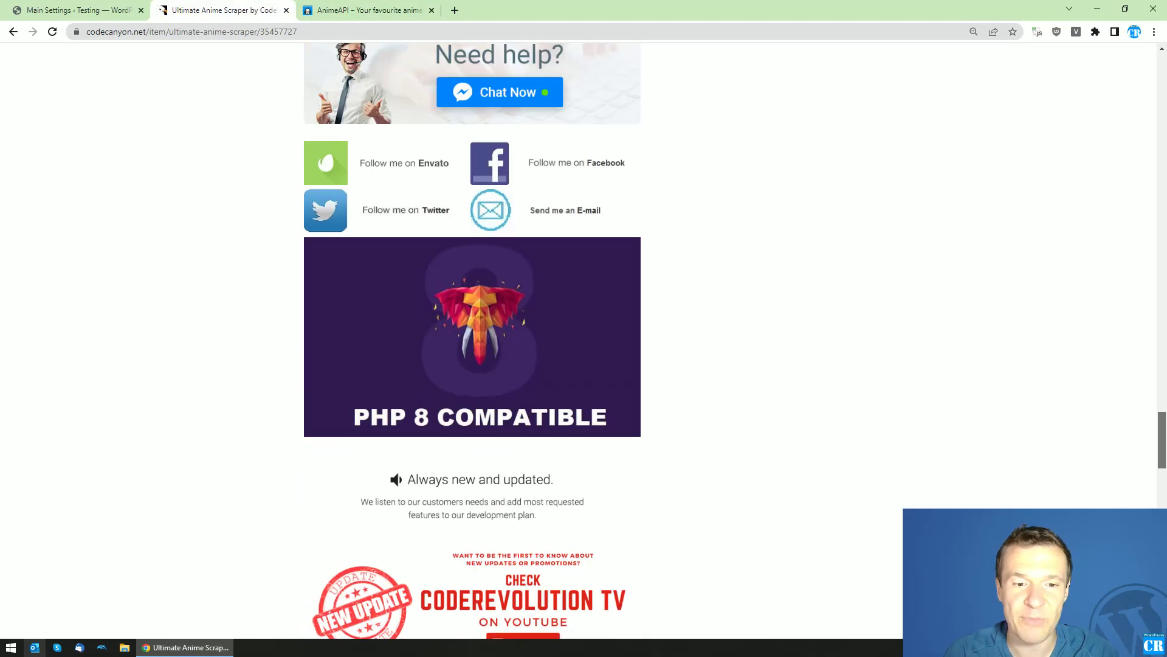
{"action": "scroll", "coordinate": [954, 435], "scroll_direction": "down", "scroll_amount": 9}
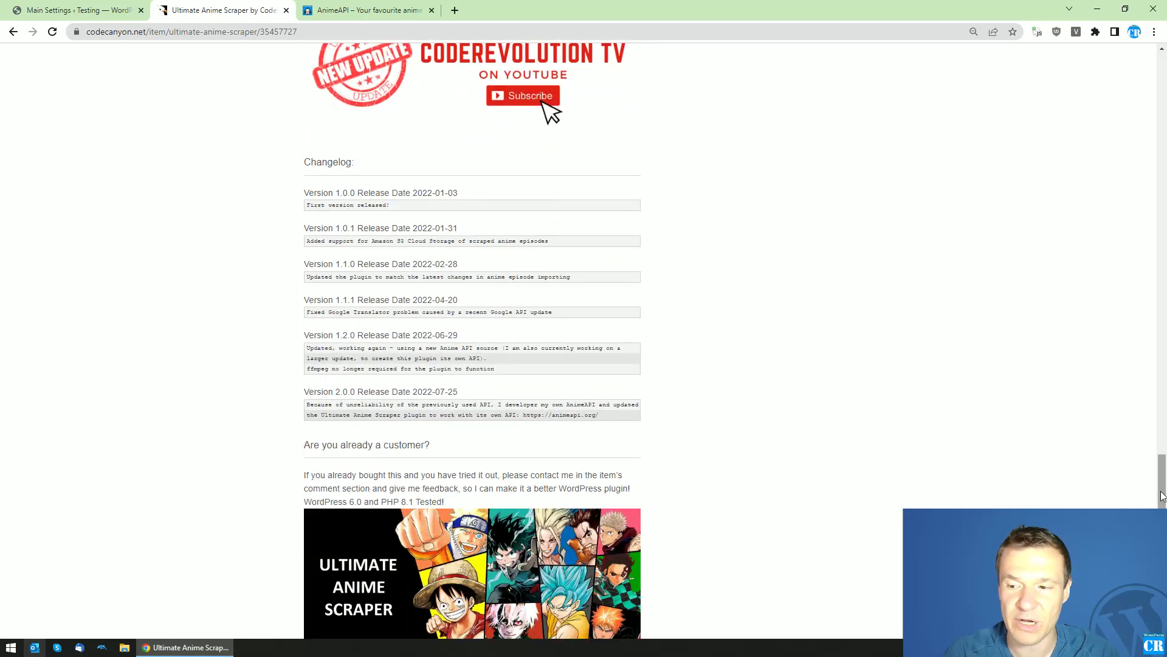
{"action": "left_click_drag", "start_coordinate": [1161, 480], "coordinate": [1115, 101]}
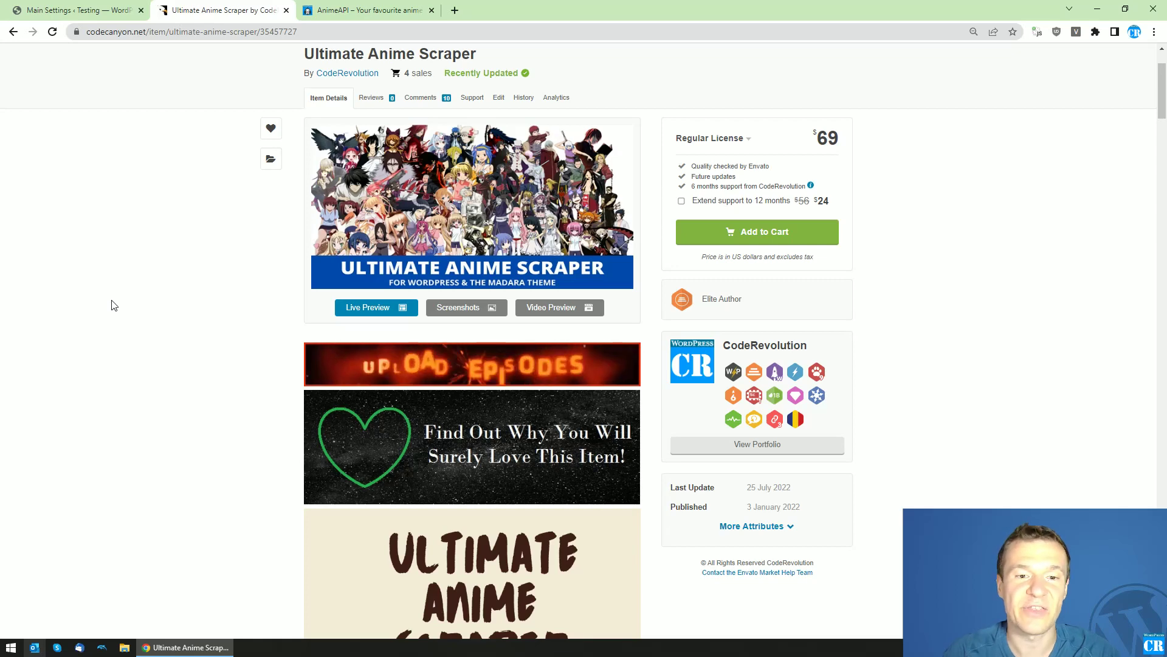
{"action": "left_click", "coordinate": [322, 7]}
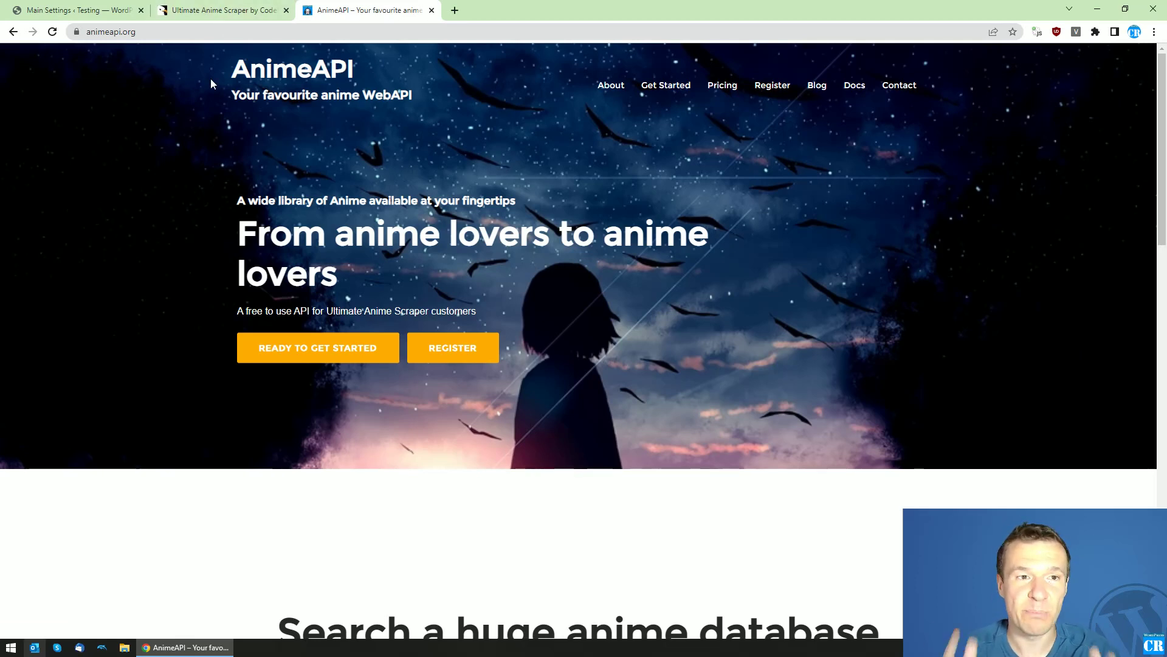
- Flip between CodeCanyon and AnimeAPI, then bring up the Ultimate Anime Scraper Main Settings in WordPress
{"action": "left_click", "coordinate": [247, 6]}
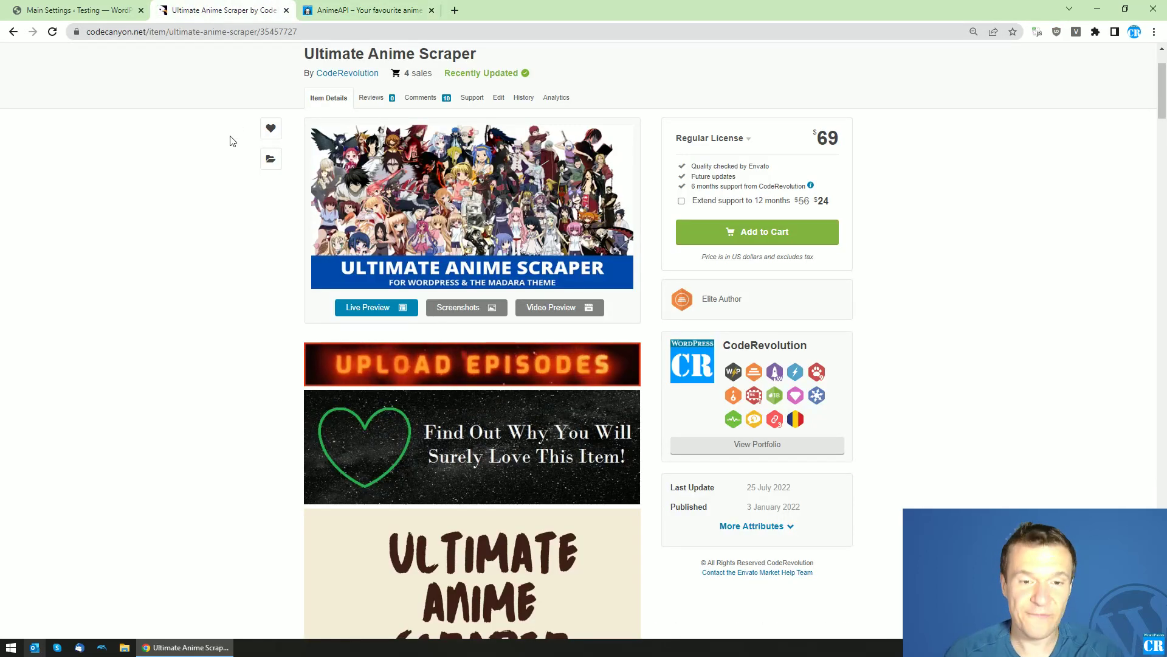
{"action": "left_click", "coordinate": [322, 11]}
{"action": "key", "text": "ctrl+shift+Tab"}
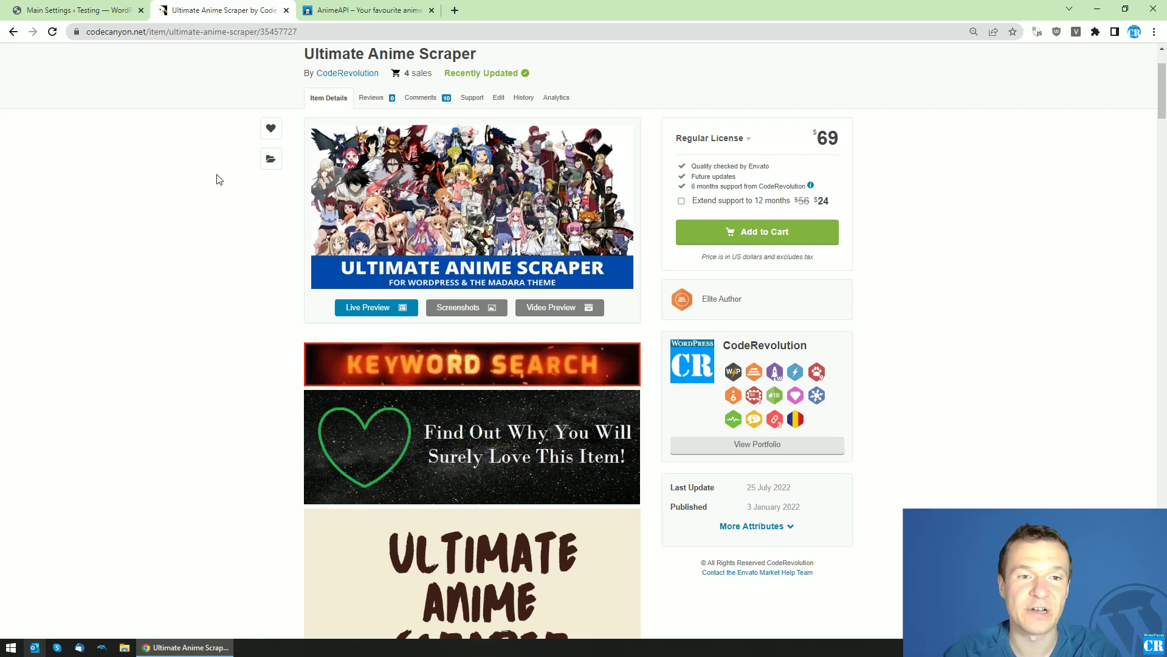
{"action": "left_click", "coordinate": [106, 5]}
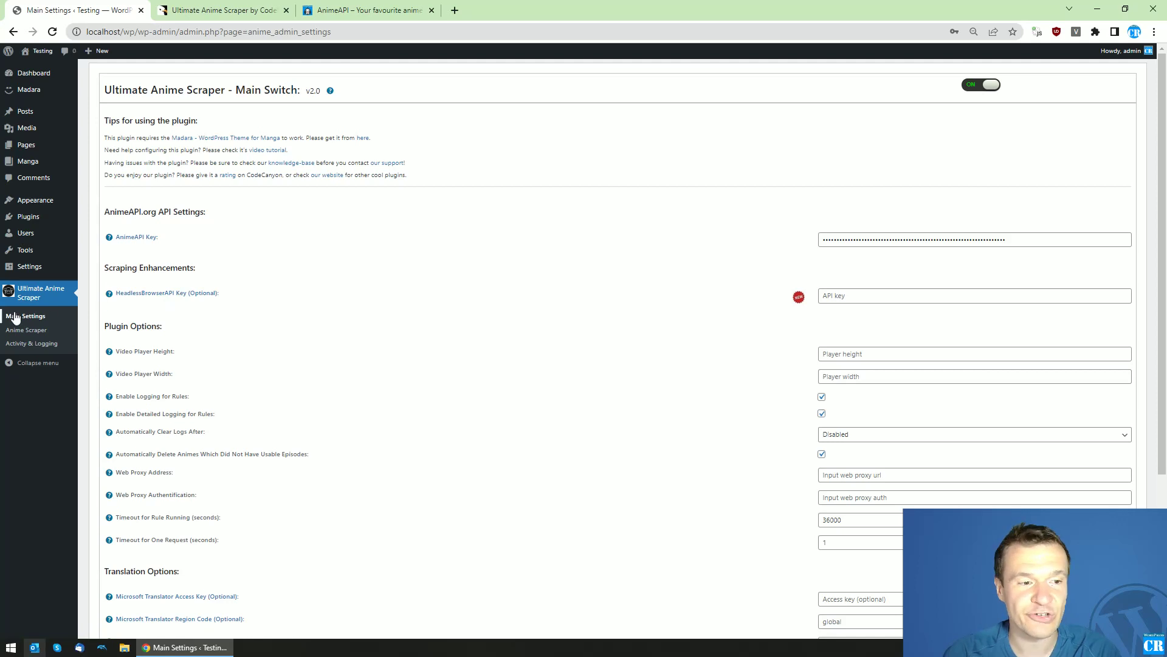
- Open animeapi.org in a new tab via the 'AnimeAPI Key' setting link, ending on that tab
{"action": "left_click", "coordinate": [134, 237]}
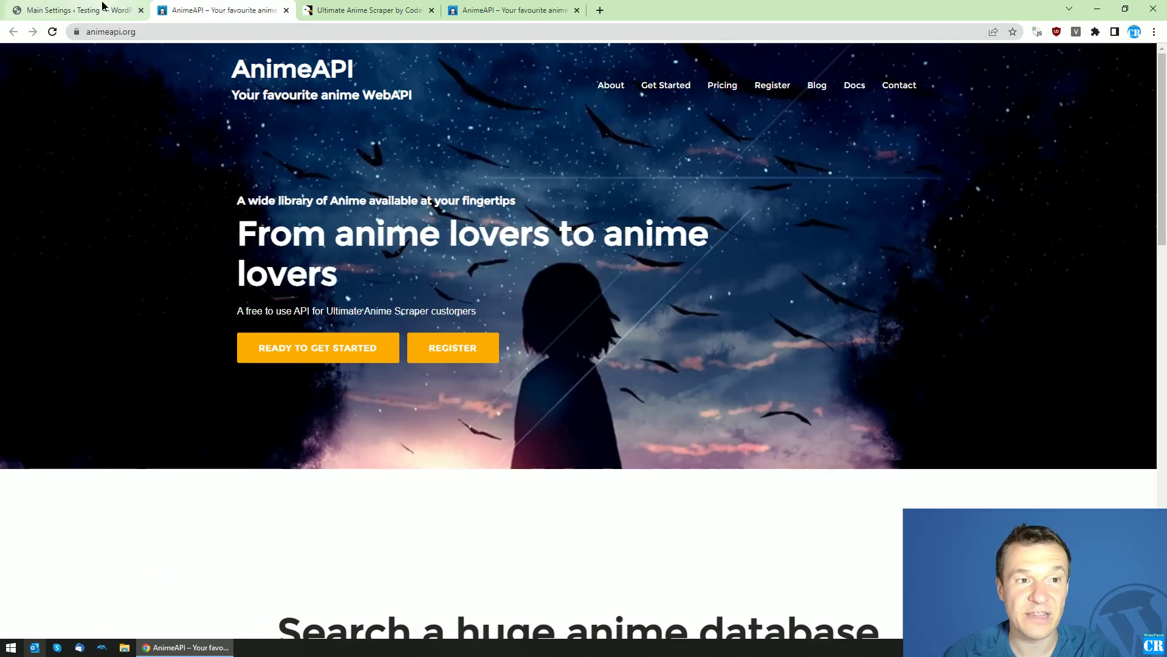
{"action": "left_click", "coordinate": [102, 7]}
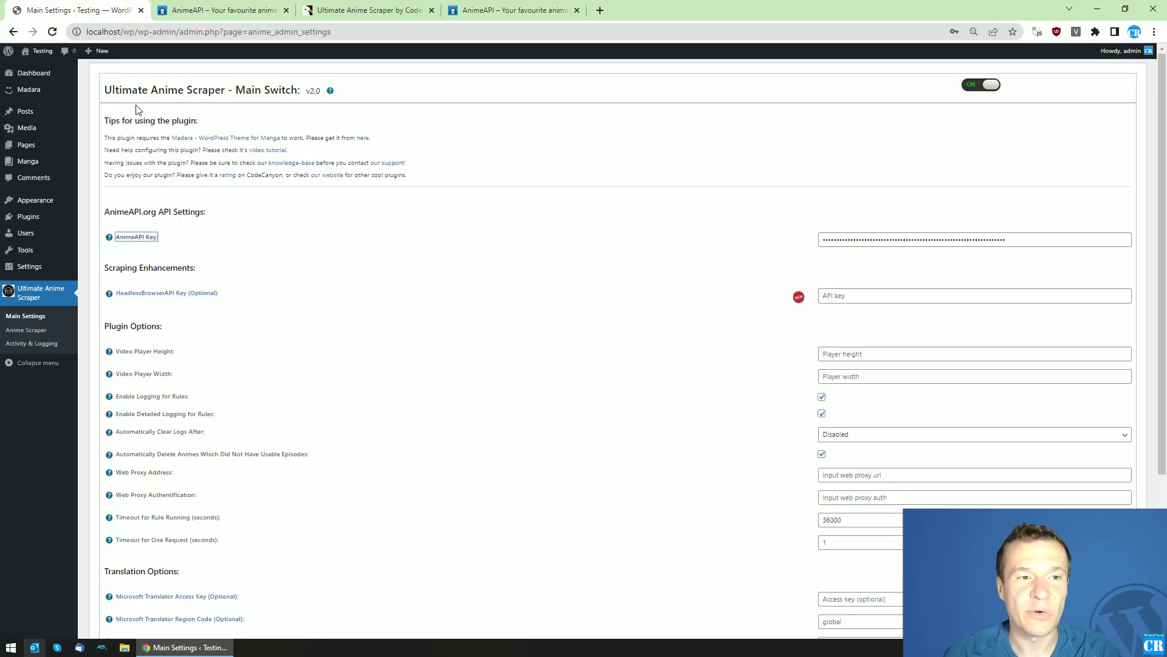
{"action": "left_click", "coordinate": [218, 10]}
{"action": "left_click", "coordinate": [340, 7]}
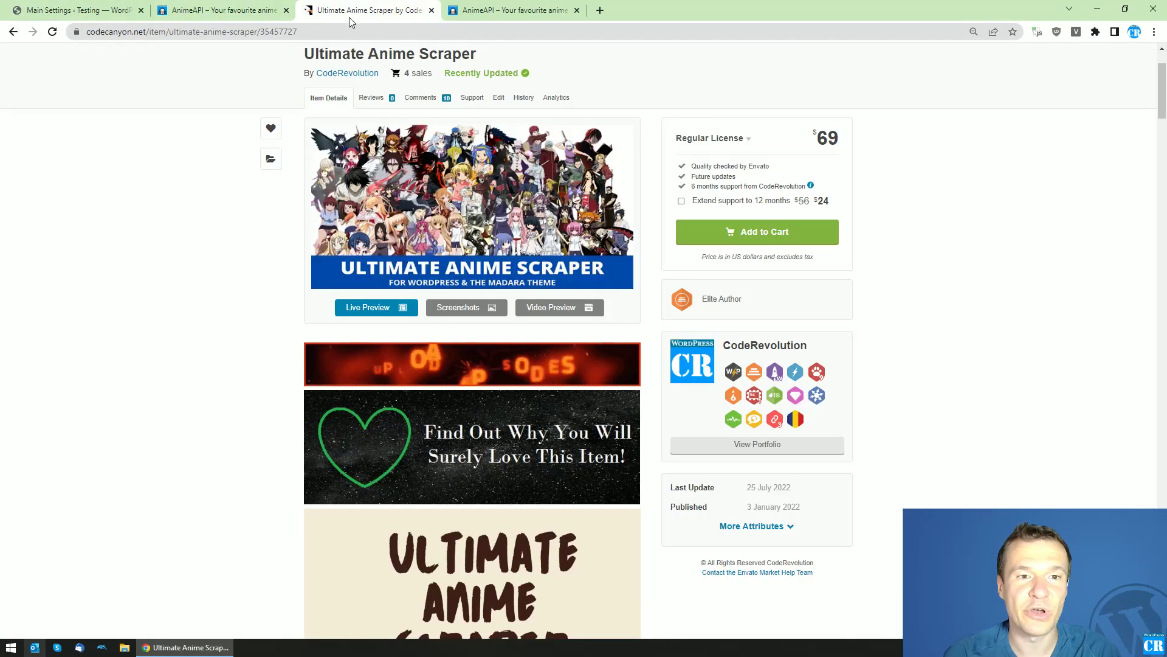
{"action": "left_click", "coordinate": [151, 7]}
{"action": "left_click", "coordinate": [153, 6]}
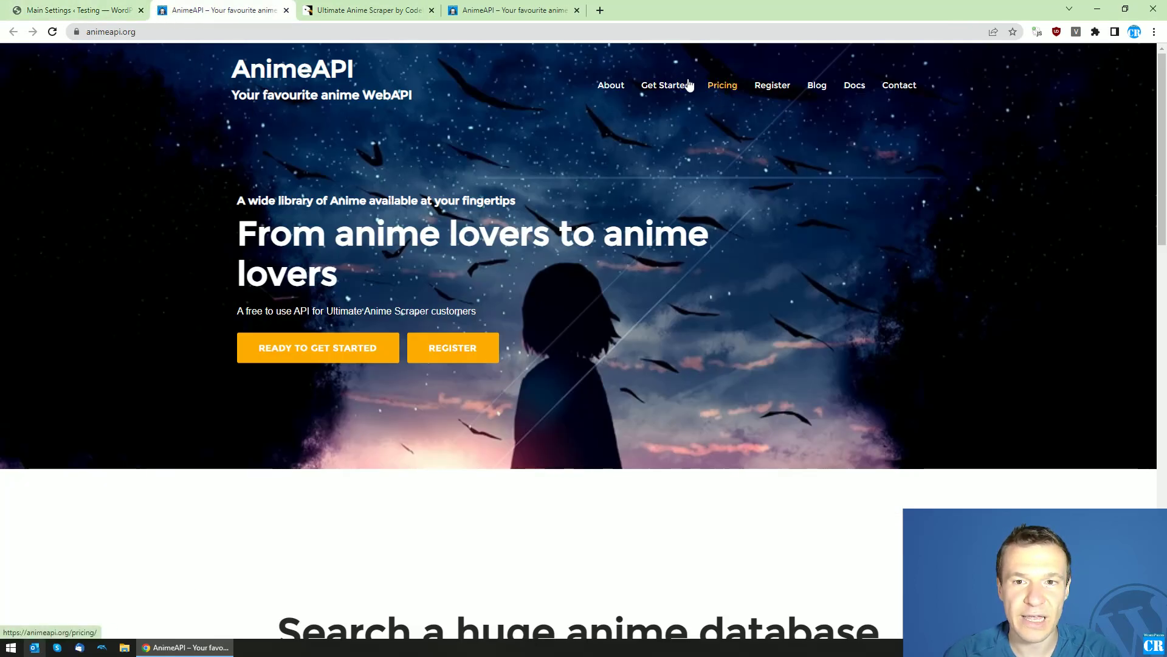
- View AnimeAPI's Register page and its purchase code field, then return to Main Settings
{"action": "left_click", "coordinate": [770, 89]}
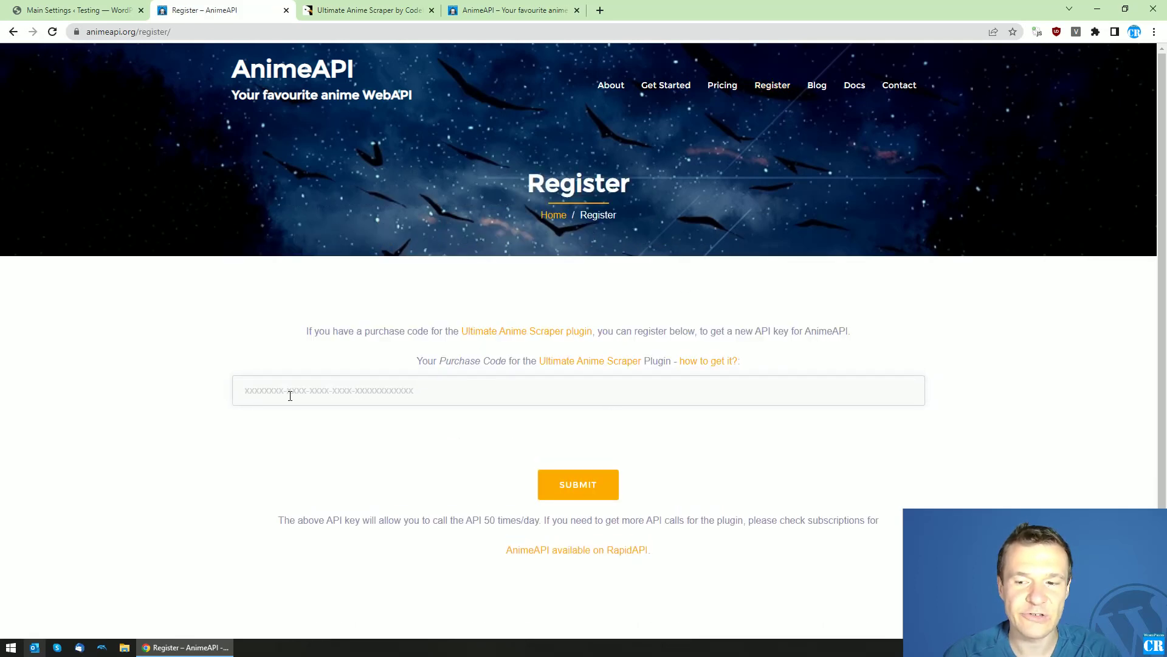
{"action": "left_click", "coordinate": [289, 394]}
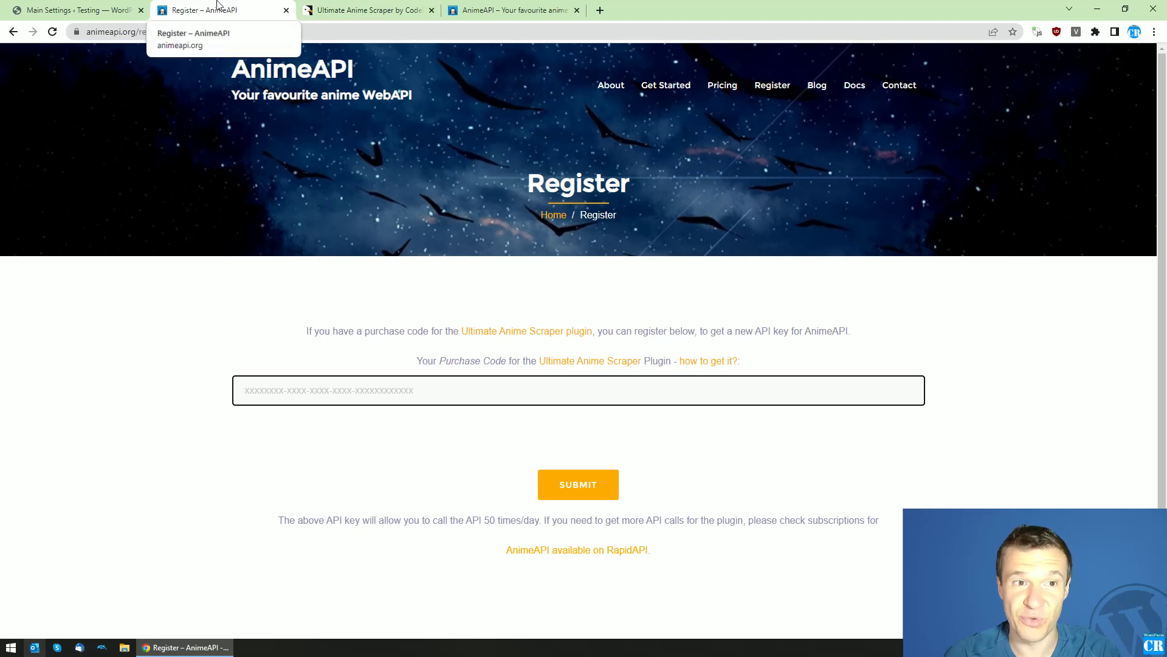
{"action": "left_click", "coordinate": [79, 10]}
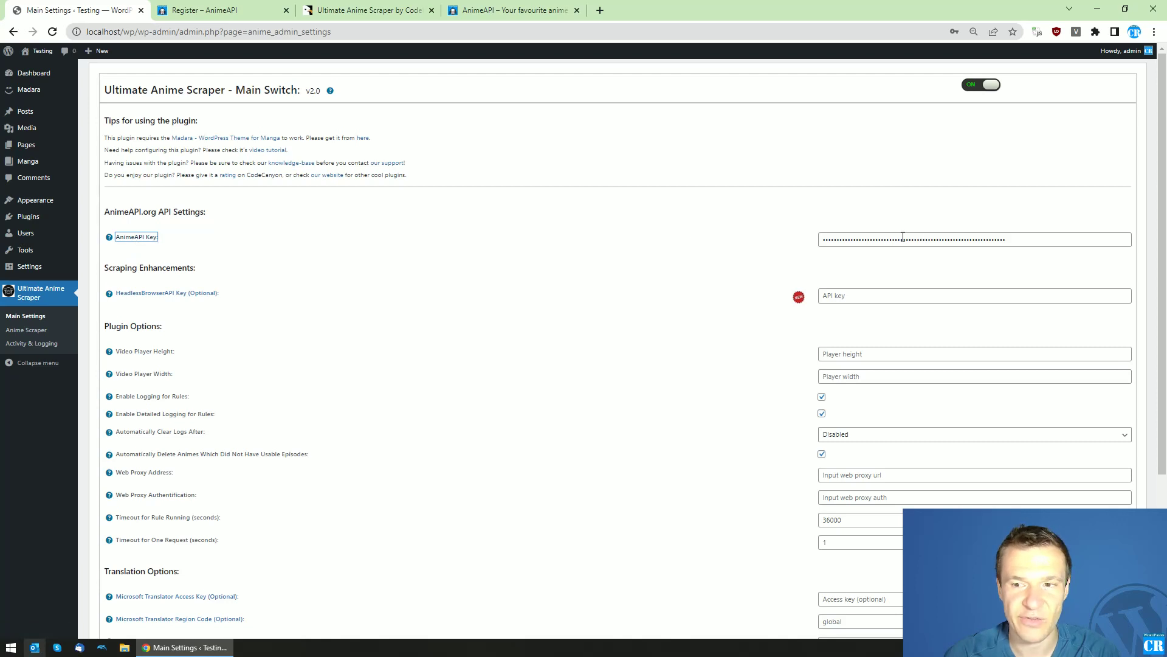
- Open the Anime Scraper submenu under Ultimate Anime Scraper to show the rules page
{"action": "left_click", "coordinate": [50, 331]}
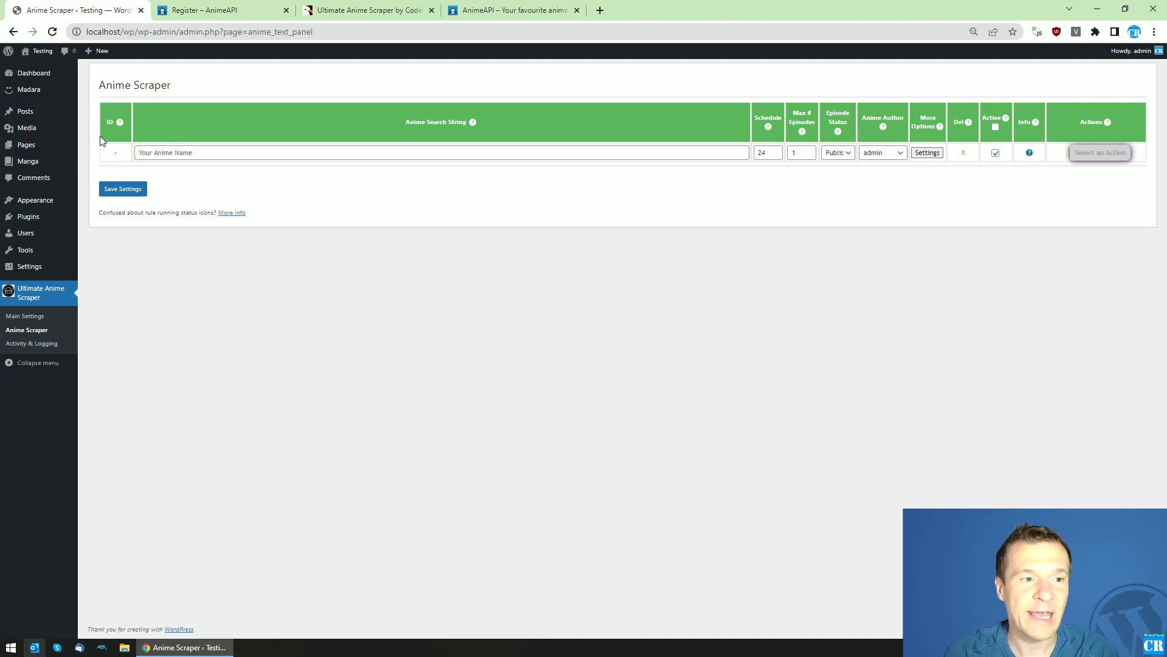
- Open the still-empty Manga list in a new tab
{"action": "middle_click", "coordinate": [27, 161]}
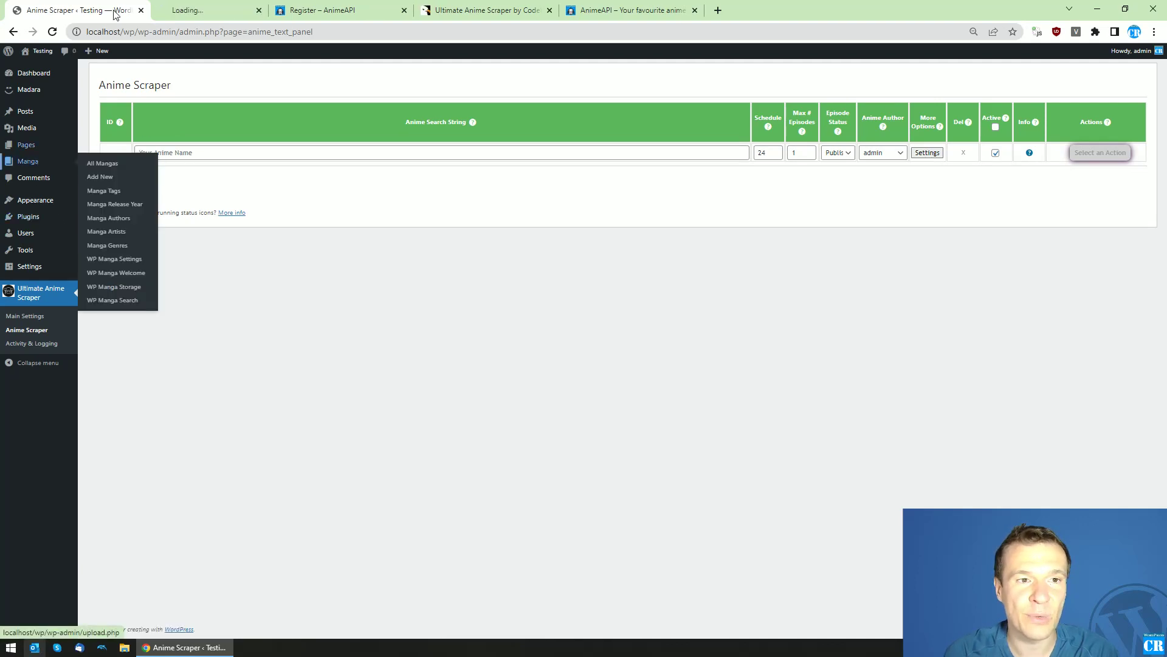
{"action": "left_click", "coordinate": [176, 7]}
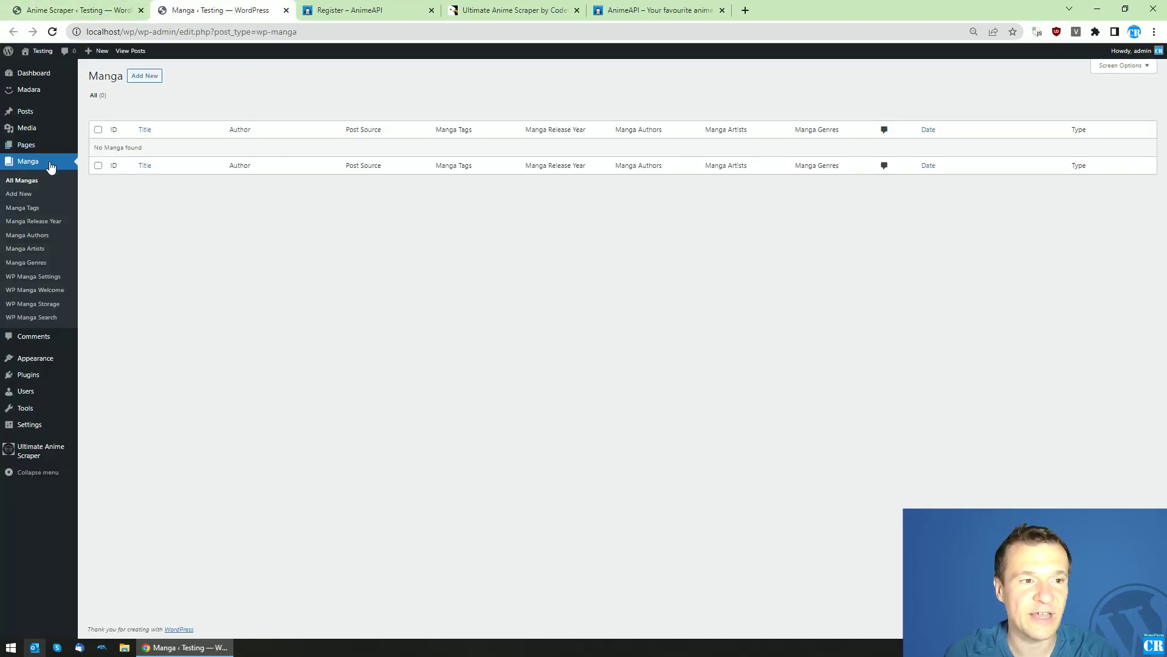
{"action": "key", "text": "ctrl+shift+Tab"}
- Save a scraping rule with the search string 'naruto'
{"action": "left_click", "coordinate": [215, 152]}
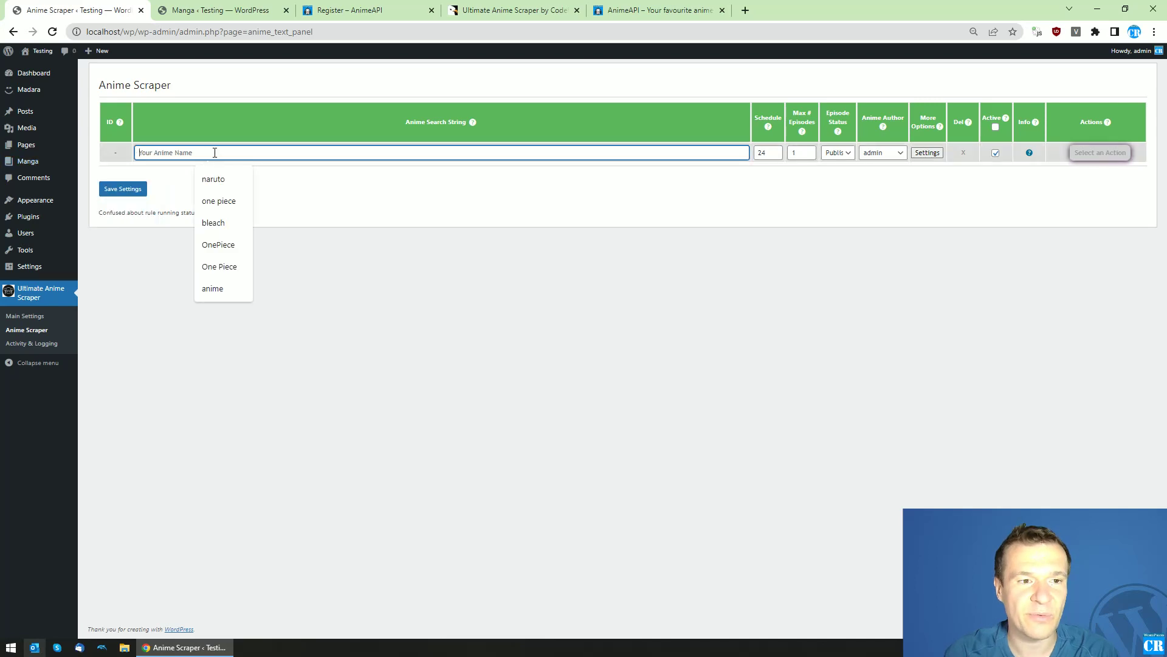
{"action": "left_click", "coordinate": [213, 179]}
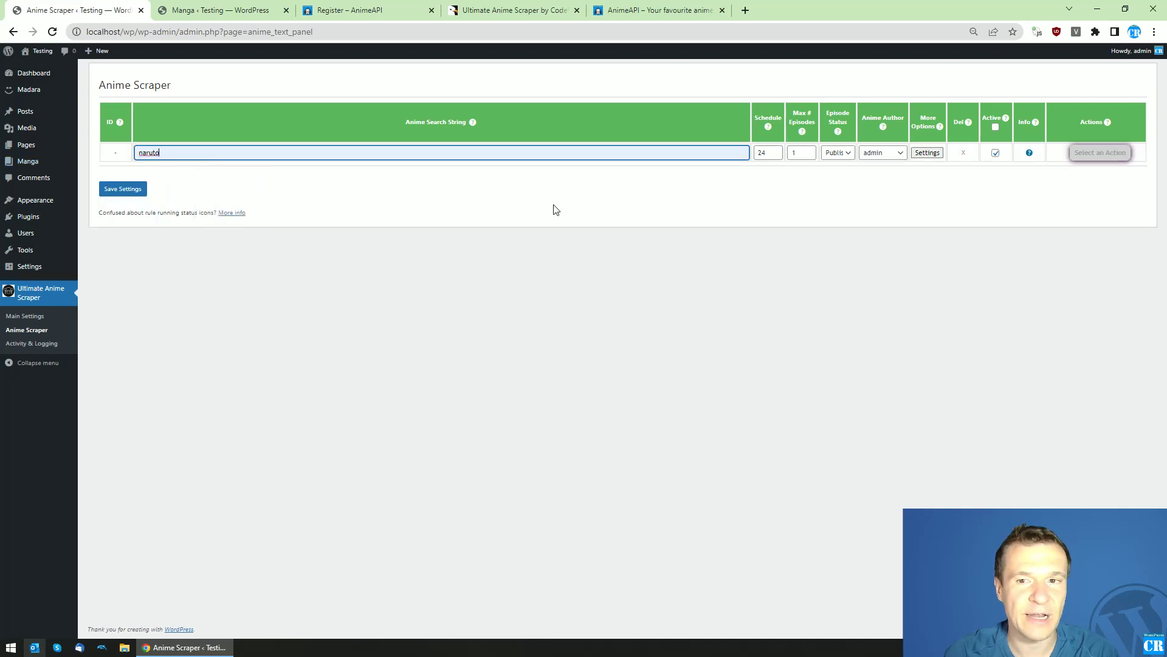
{"action": "left_click", "coordinate": [121, 189]}
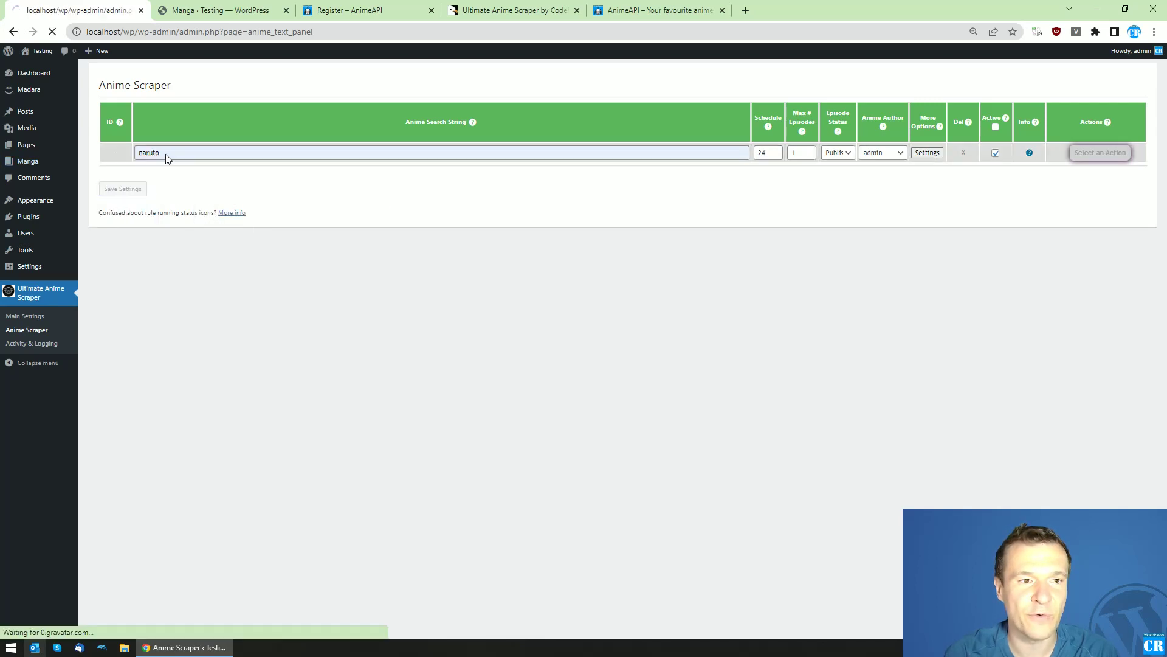
- Run rule 0 now and reload the Manga list to see the imported post
{"action": "left_click", "coordinate": [1088, 153]}
{"action": "left_click", "coordinate": [1070, 174]}
{"action": "left_click", "coordinate": [639, 99]}
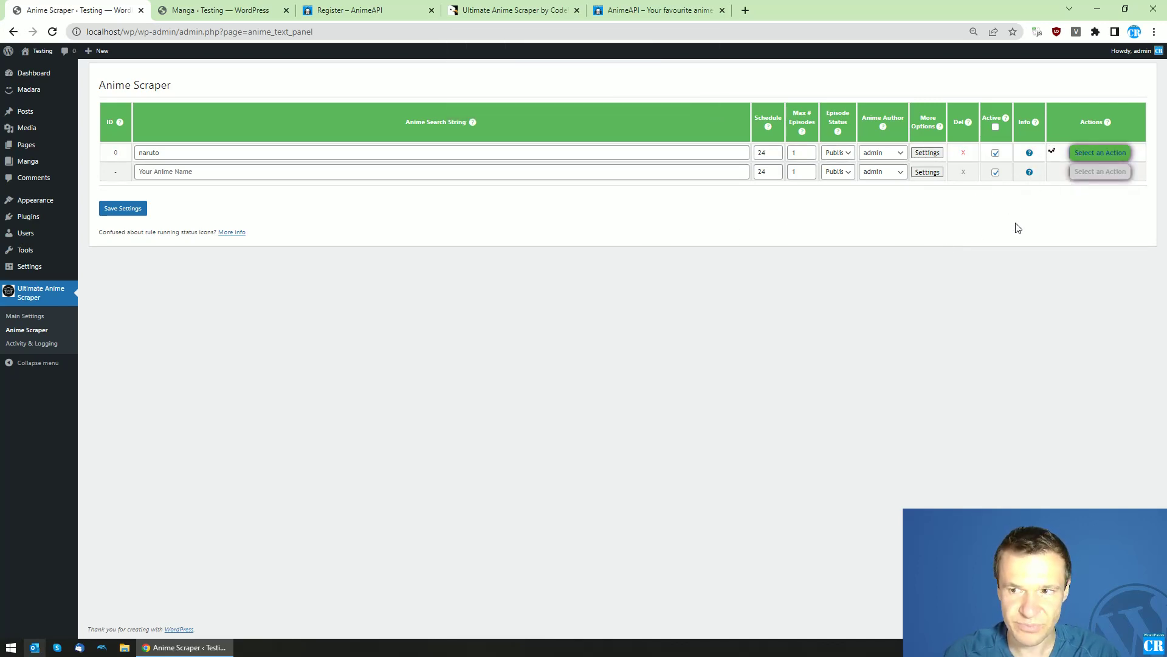
{"action": "left_click", "coordinate": [183, 11]}
{"action": "left_click", "coordinate": [53, 32]}
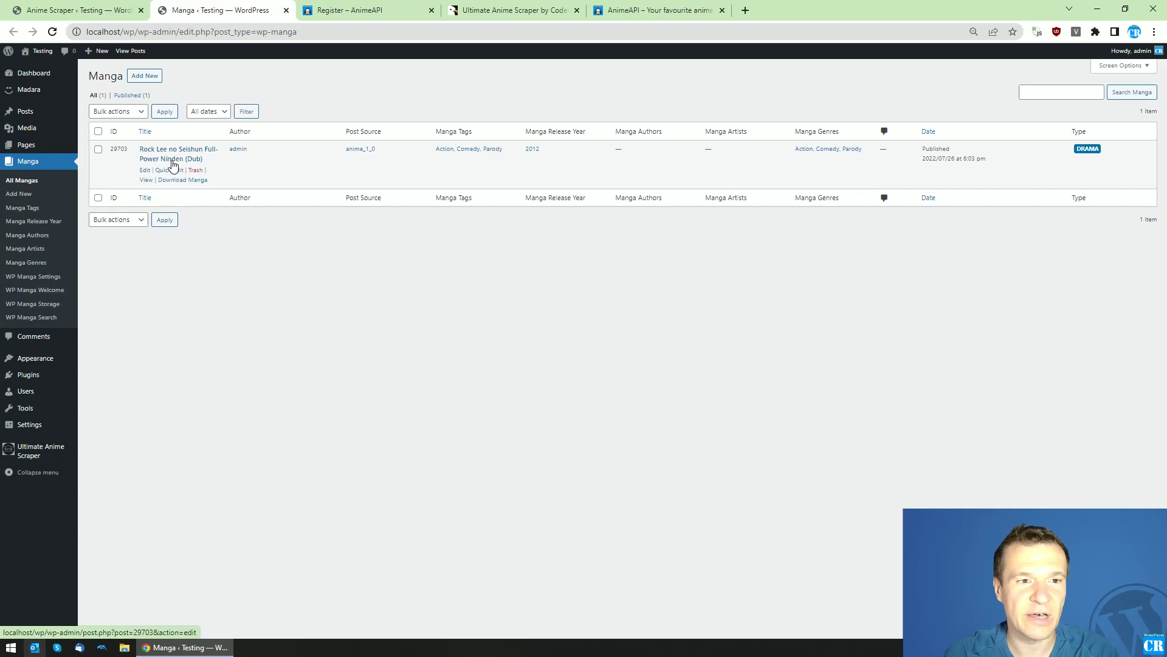
- Search the Rock Lee manga post for 'Naruto' and open the naruto rule's advanced settings
{"action": "left_click", "coordinate": [174, 159]}
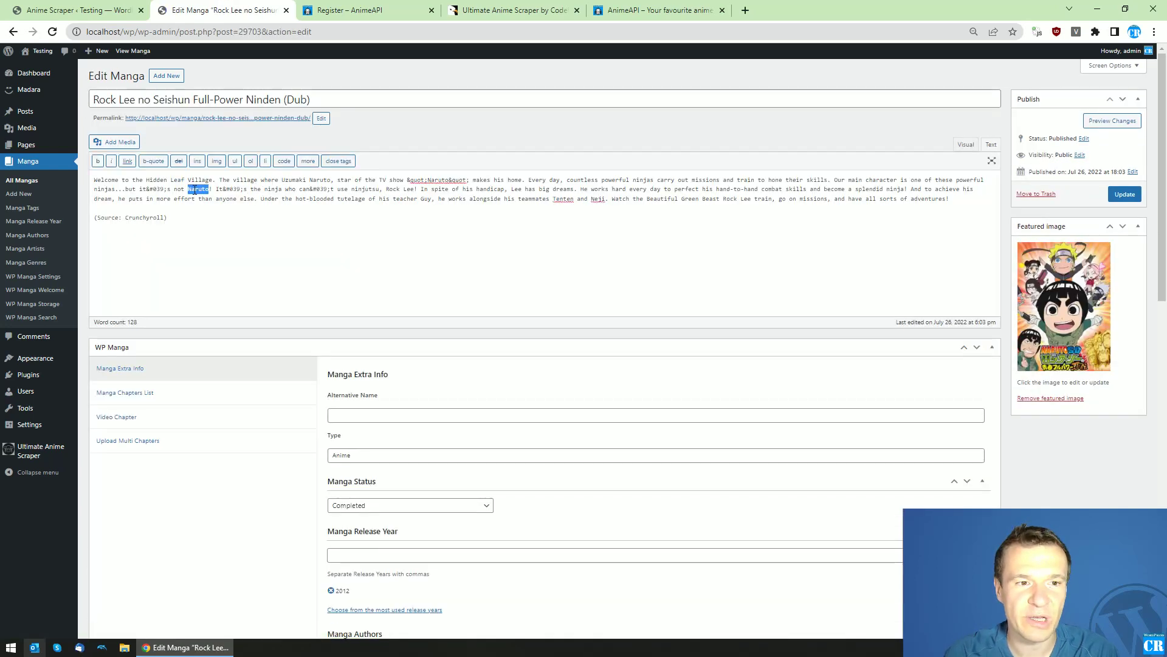
{"action": "key", "text": "ctrl+f"}
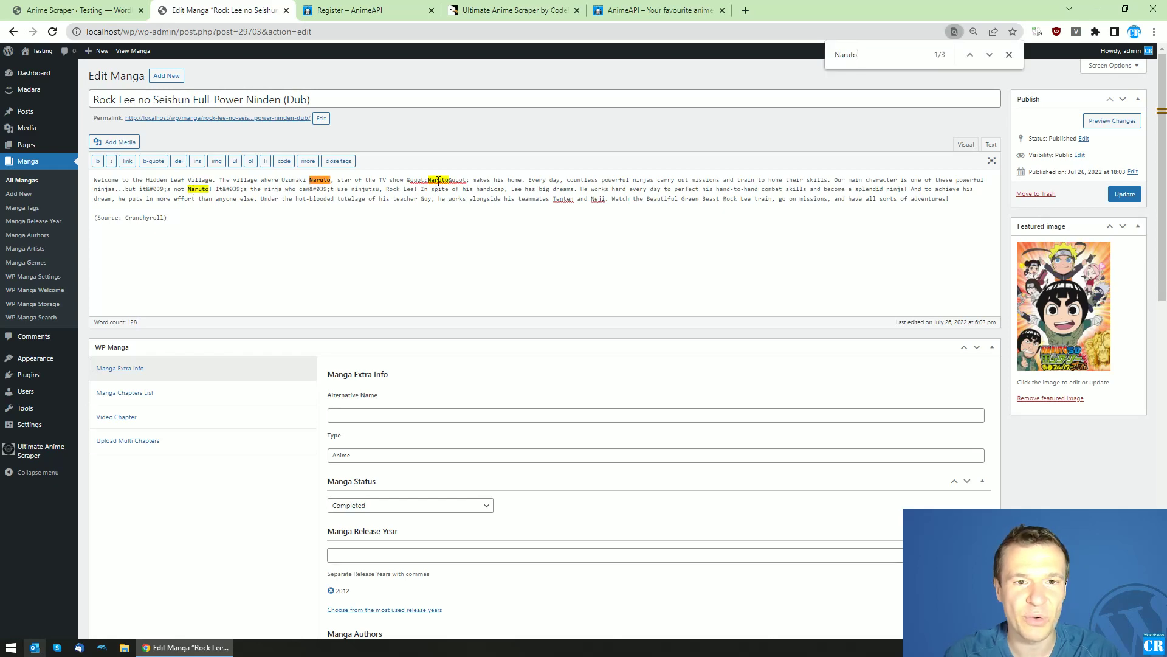
{"action": "left_click", "coordinate": [108, 7]}
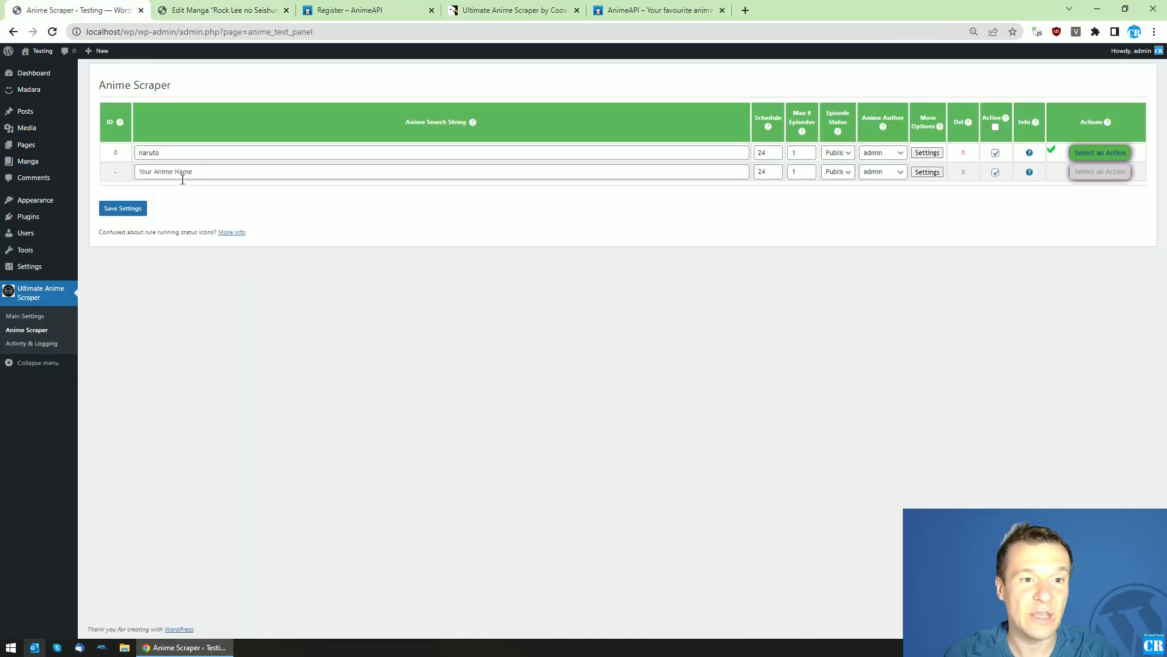
{"action": "left_click", "coordinate": [926, 153]}
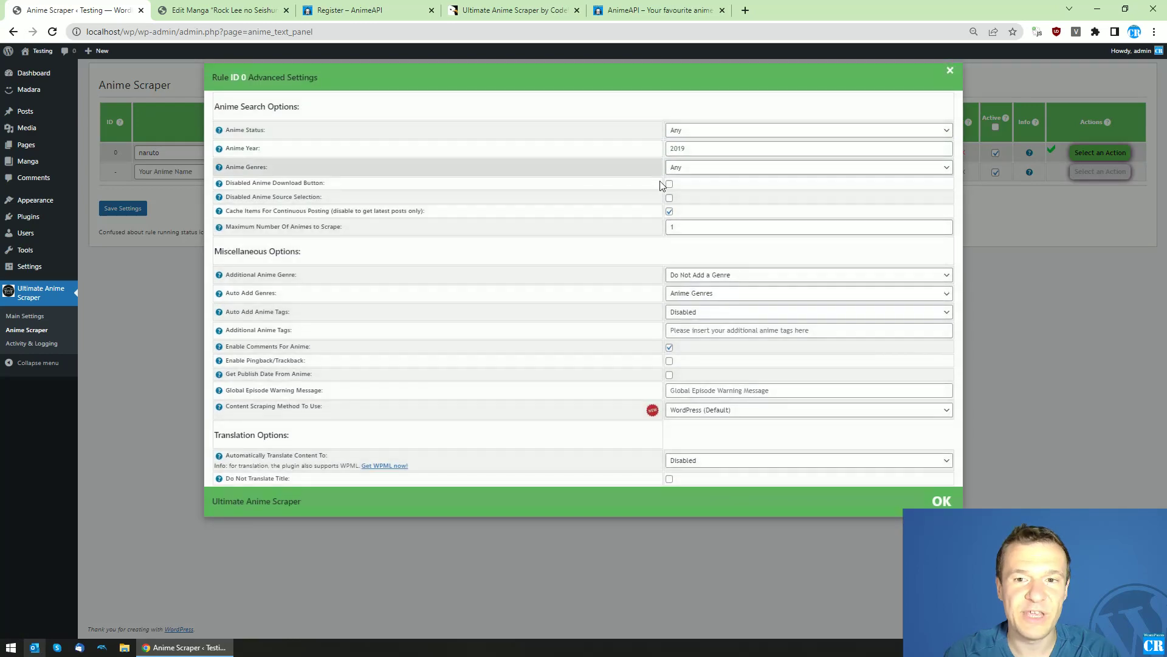
- Compare the post with the rule's settings, then open the manga's public page in a new tab
{"action": "left_click", "coordinate": [224, 10]}
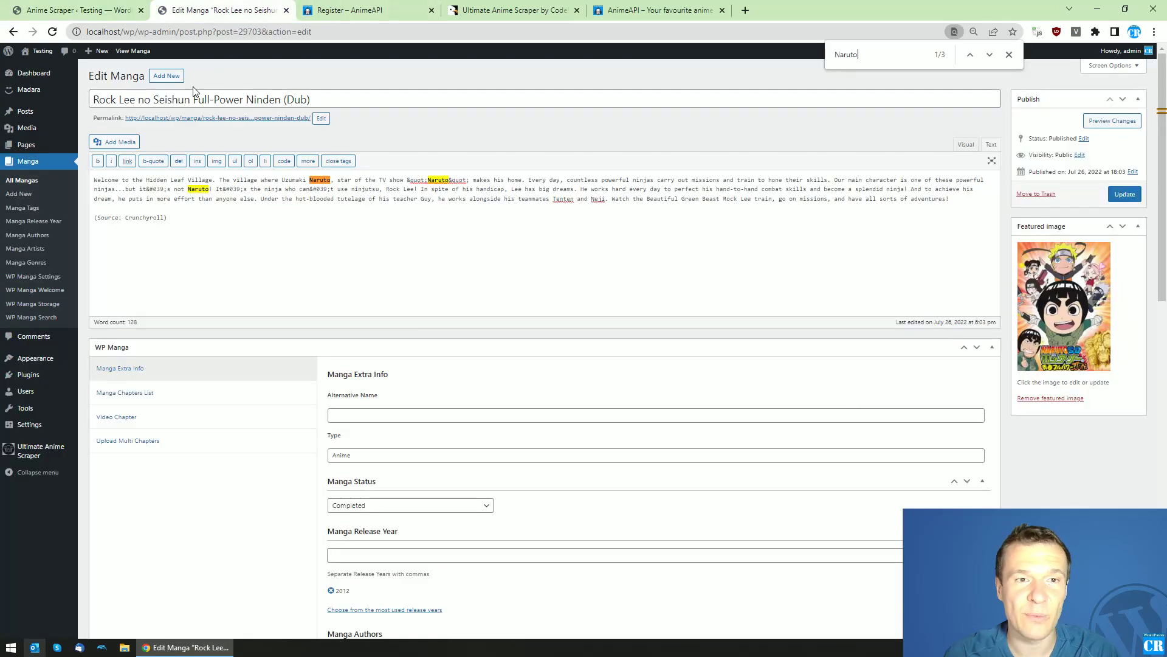
{"action": "left_click", "coordinate": [115, 10]}
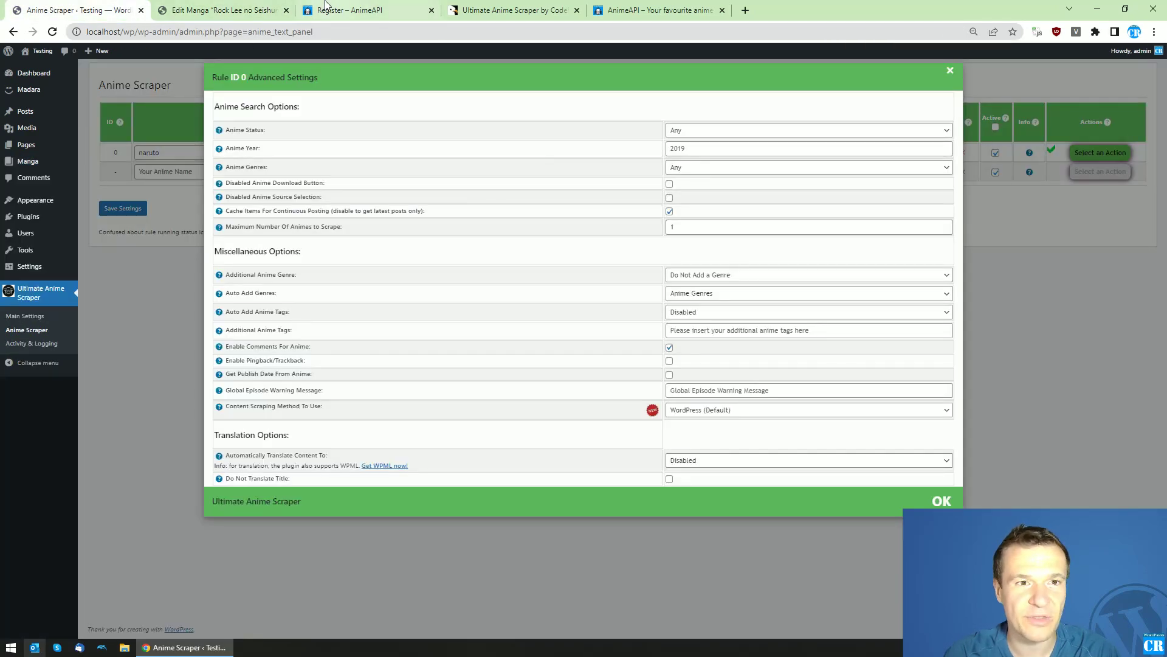
{"action": "left_click", "coordinate": [225, 9]}
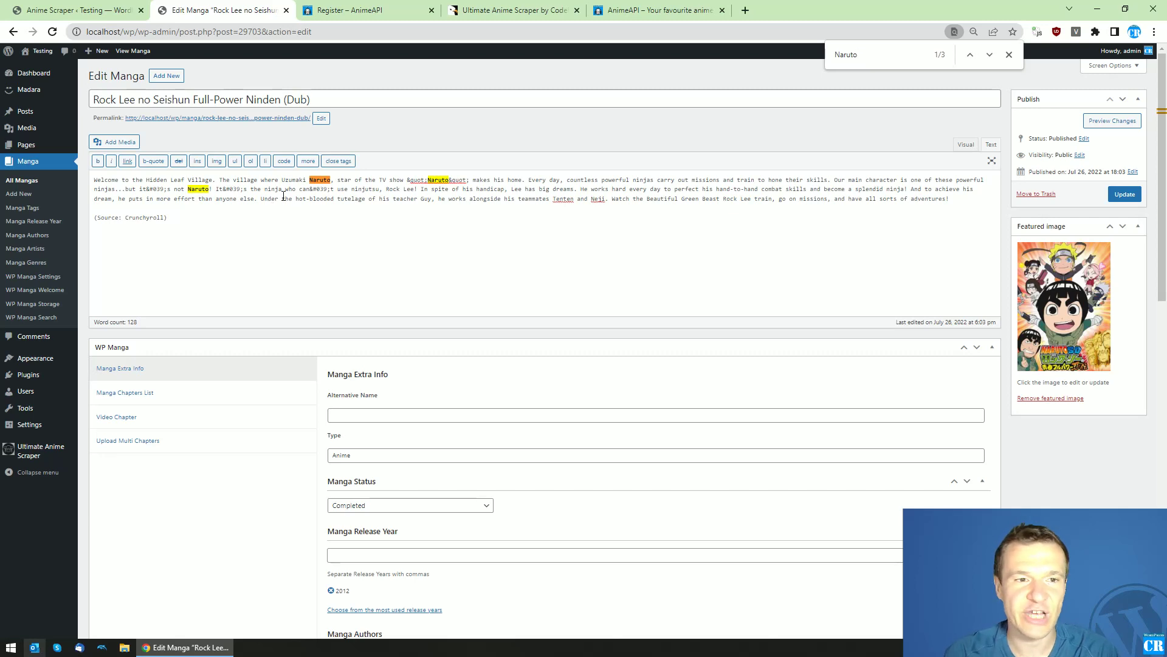
{"action": "left_click", "coordinate": [259, 118], "text": "ctrl"}
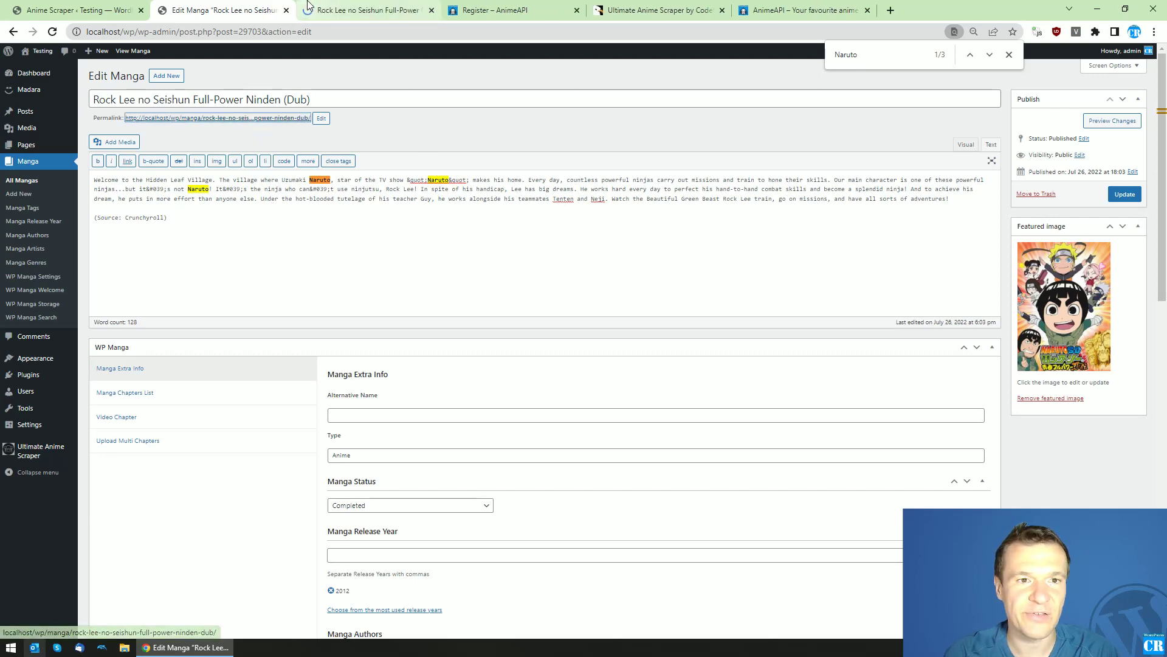
{"action": "key", "text": "ctrl+Tab"}
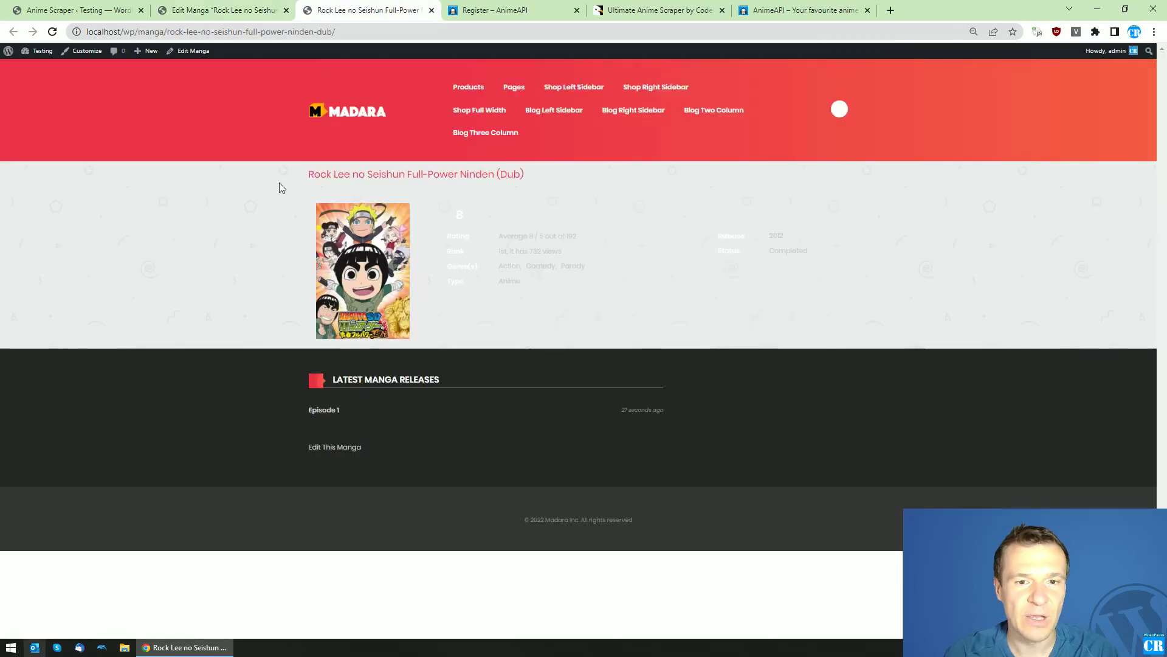
- Open Episode 1 and play its video muted, briefly trying fullscreen
{"action": "left_click", "coordinate": [318, 410]}
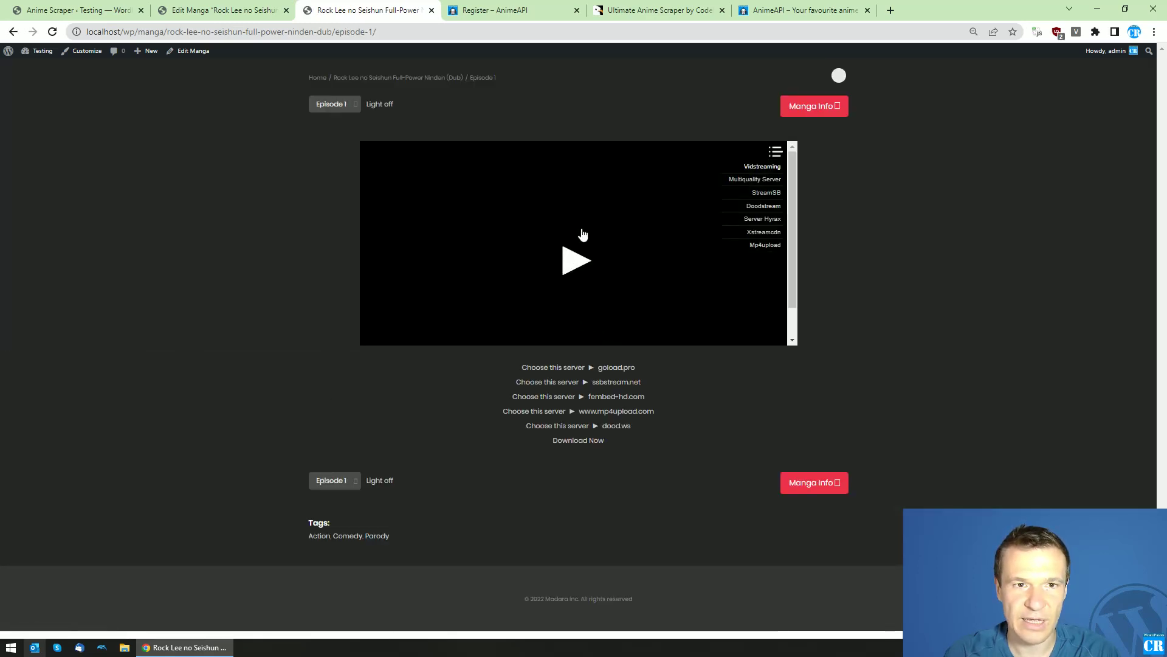
{"action": "scroll", "coordinate": [575, 234], "scroll_direction": "down", "scroll_amount": 1}
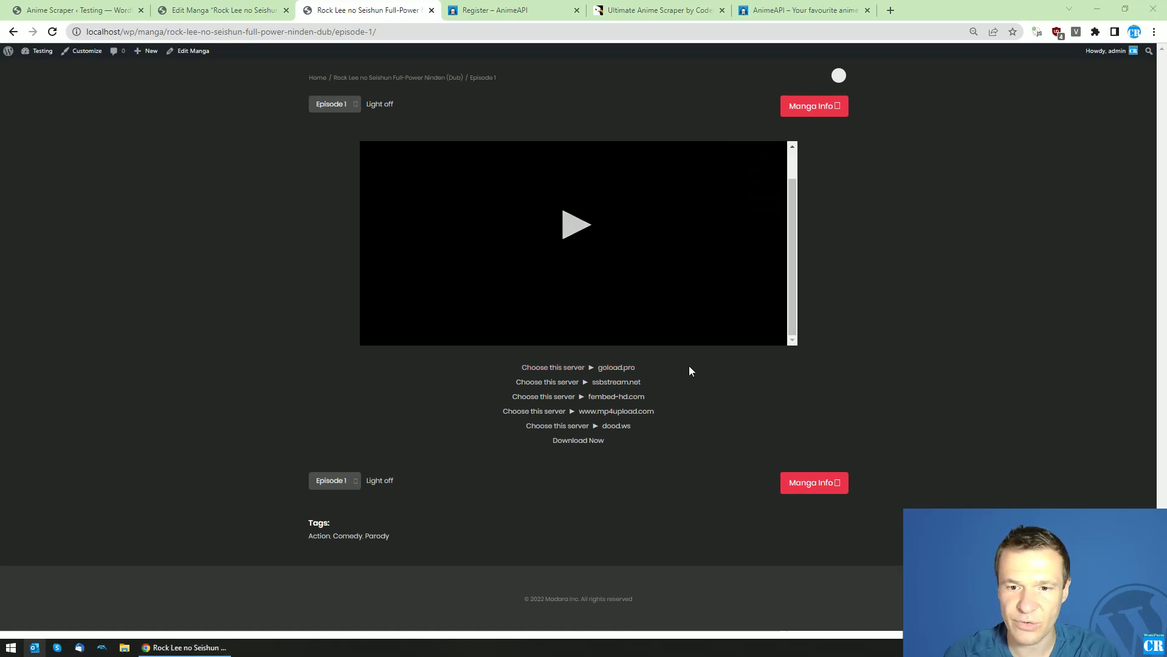
{"action": "left_click", "coordinate": [571, 251]}
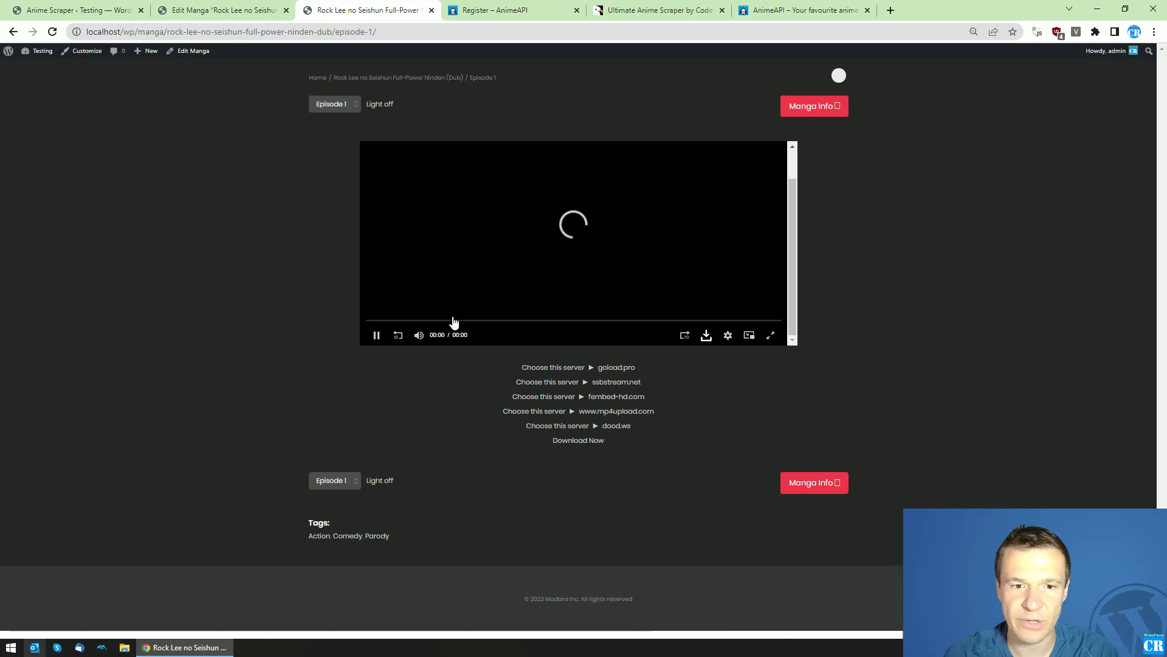
{"action": "left_click", "coordinate": [419, 335]}
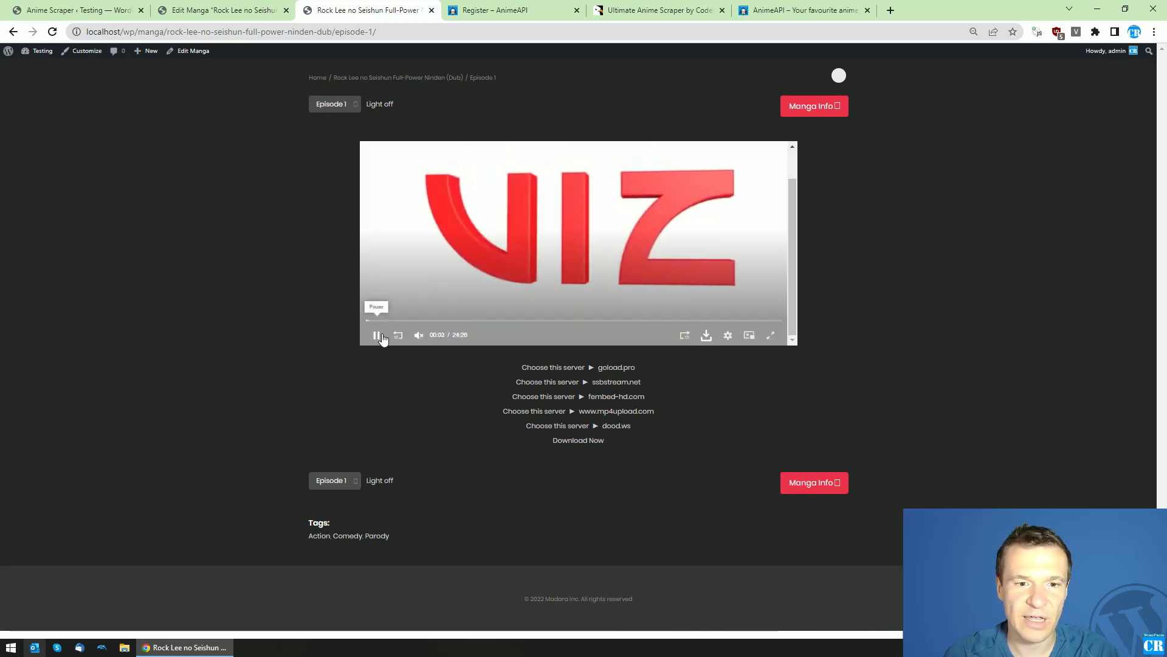
{"action": "left_click", "coordinate": [766, 339]}
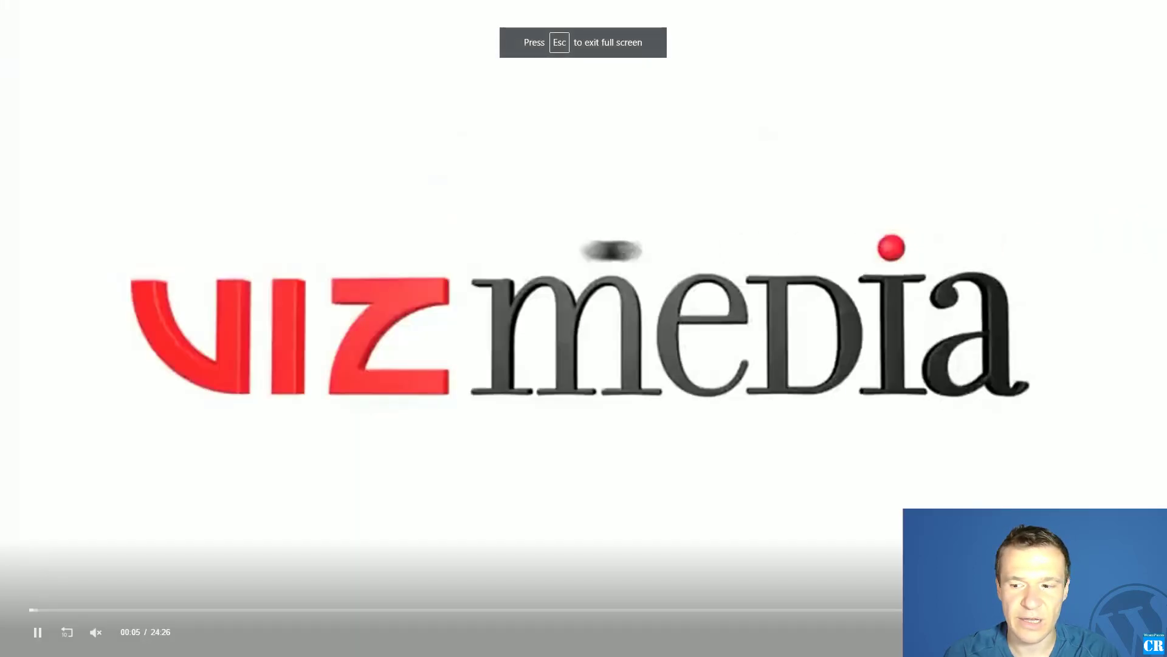
{"action": "key", "text": "Escape"}
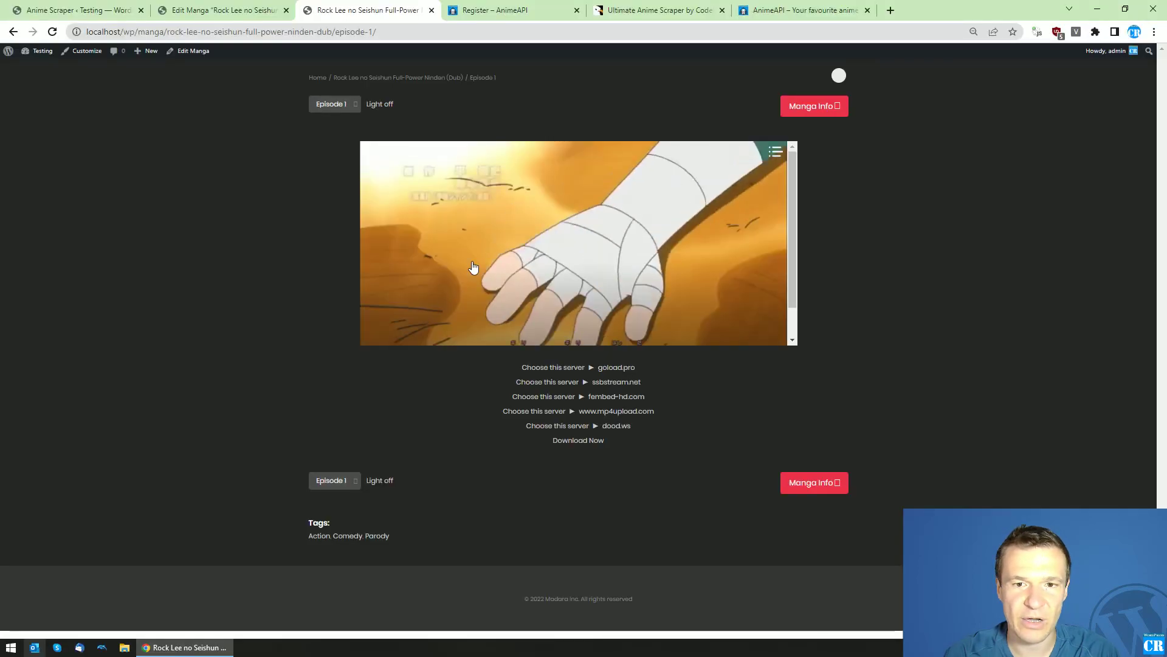
- Skip ahead past 01:37 and pause the video at 04:44
{"action": "scroll", "coordinate": [793, 294], "scroll_direction": "down", "scroll_amount": 1}
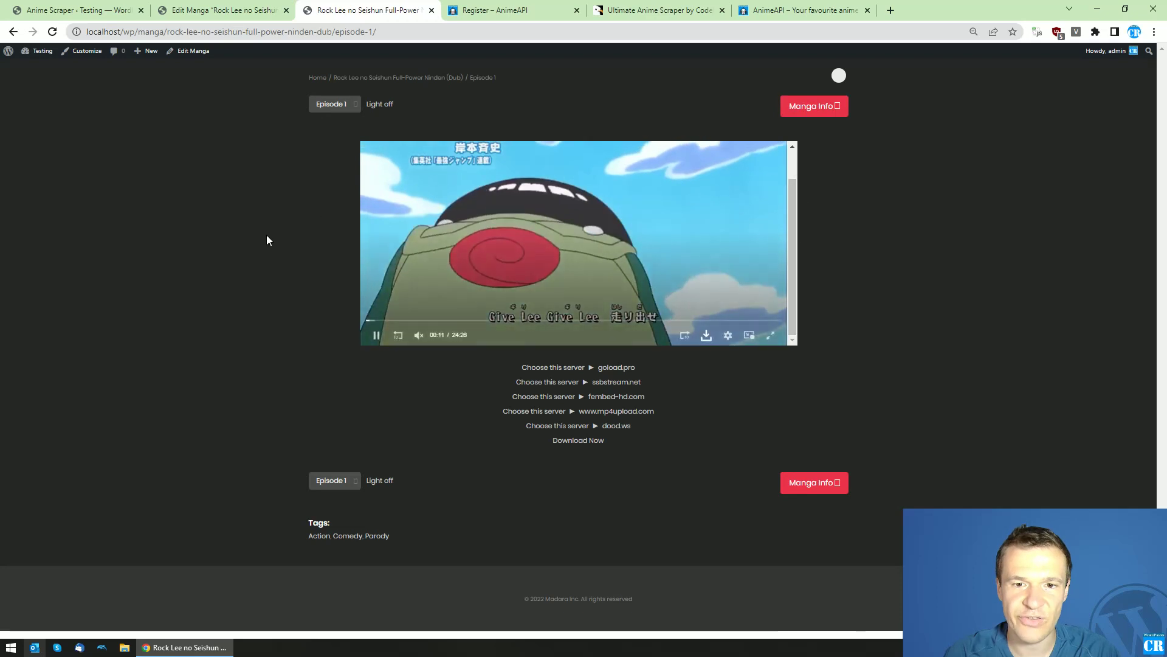
{"action": "left_click", "coordinate": [393, 320]}
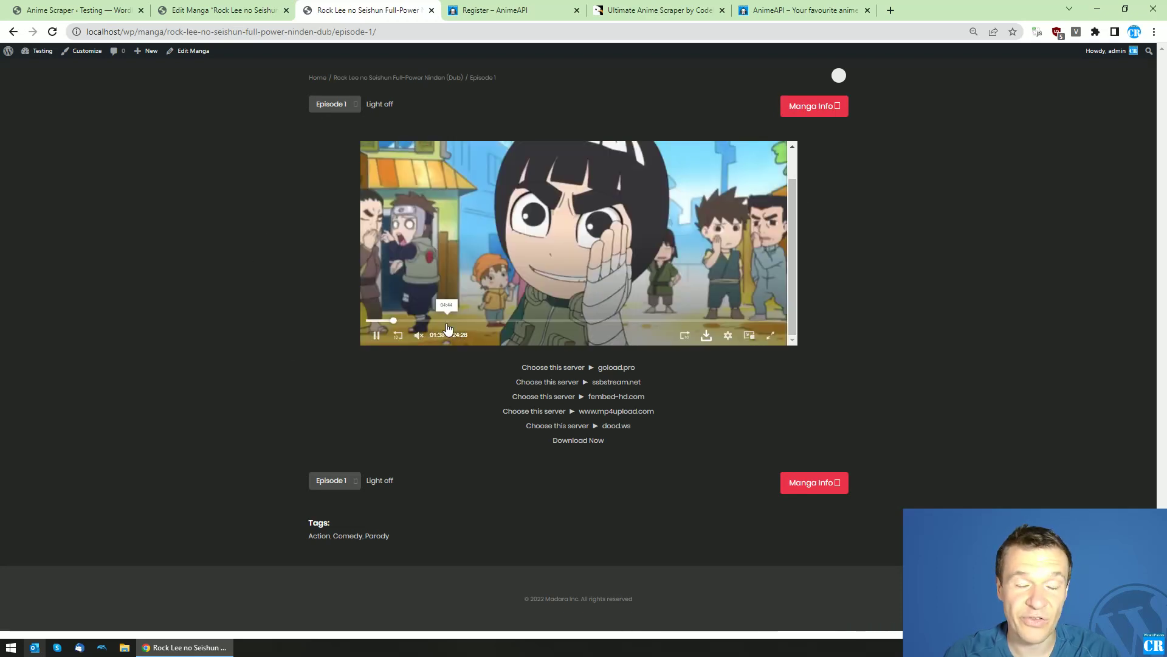
{"action": "left_click", "coordinate": [447, 320]}
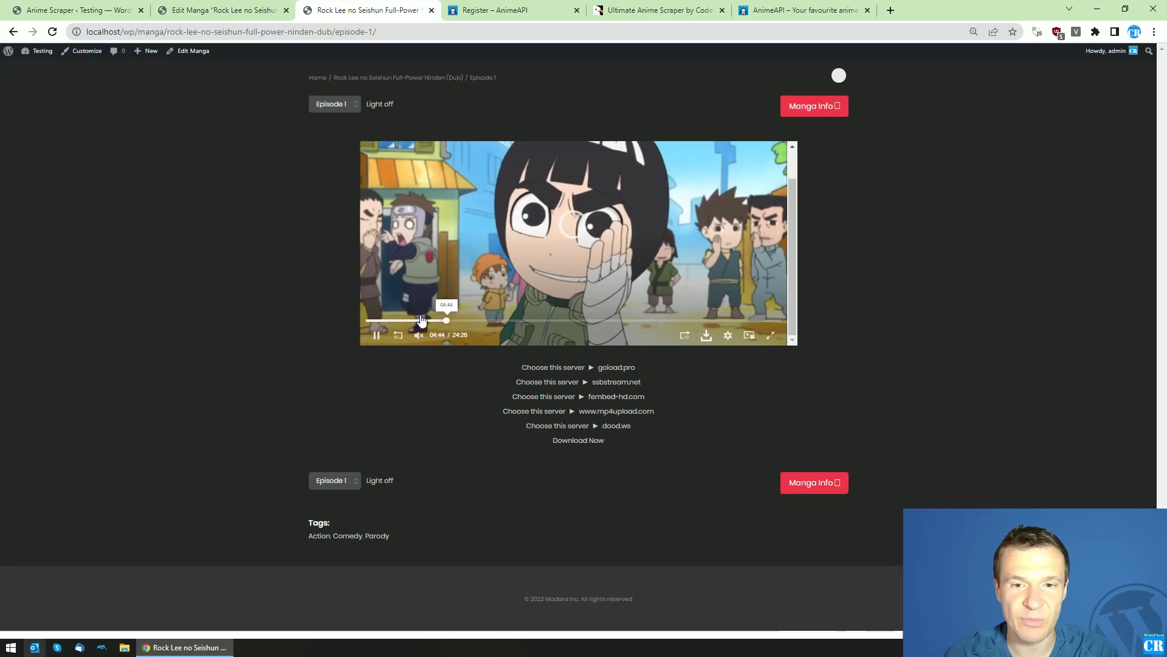
{"action": "left_click", "coordinate": [376, 335]}
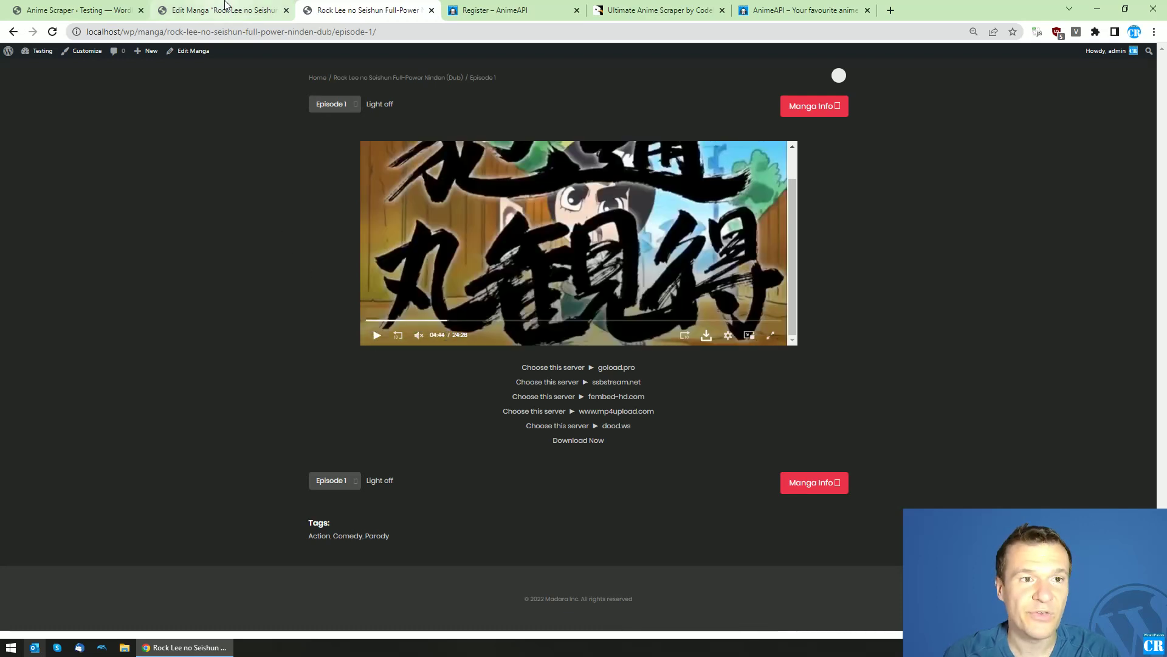
- Try the ssbstream.net, fembed-hd.com, dood.ws and mp4upload servers for the episode
{"action": "left_click", "coordinate": [572, 383]}
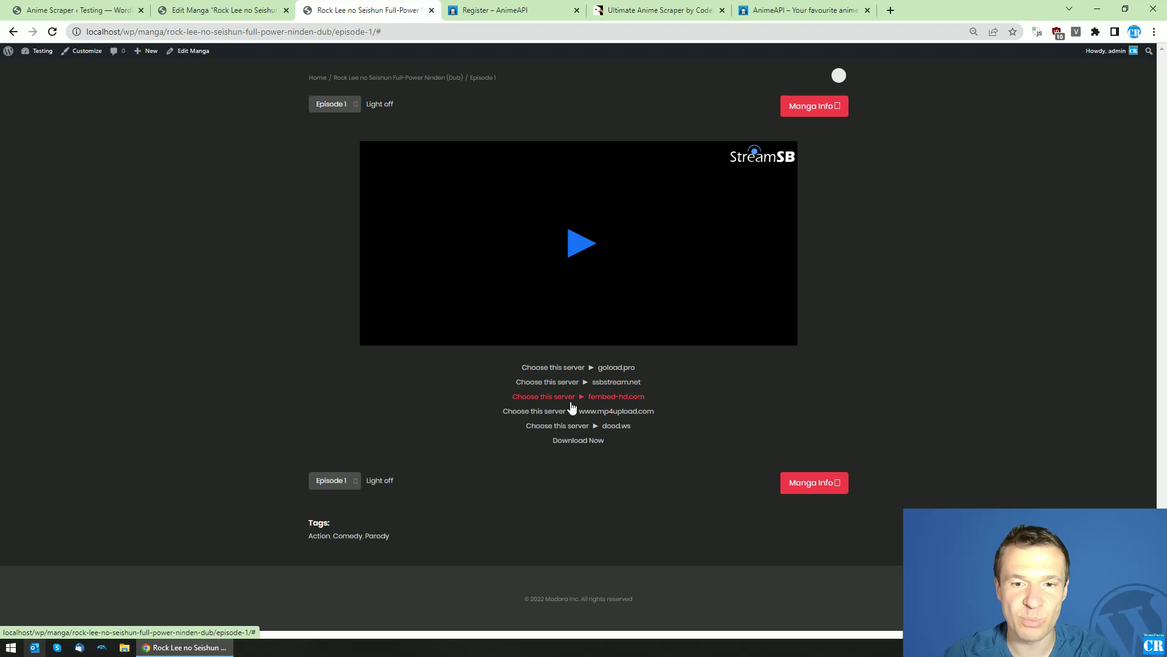
{"action": "left_click", "coordinate": [572, 401]}
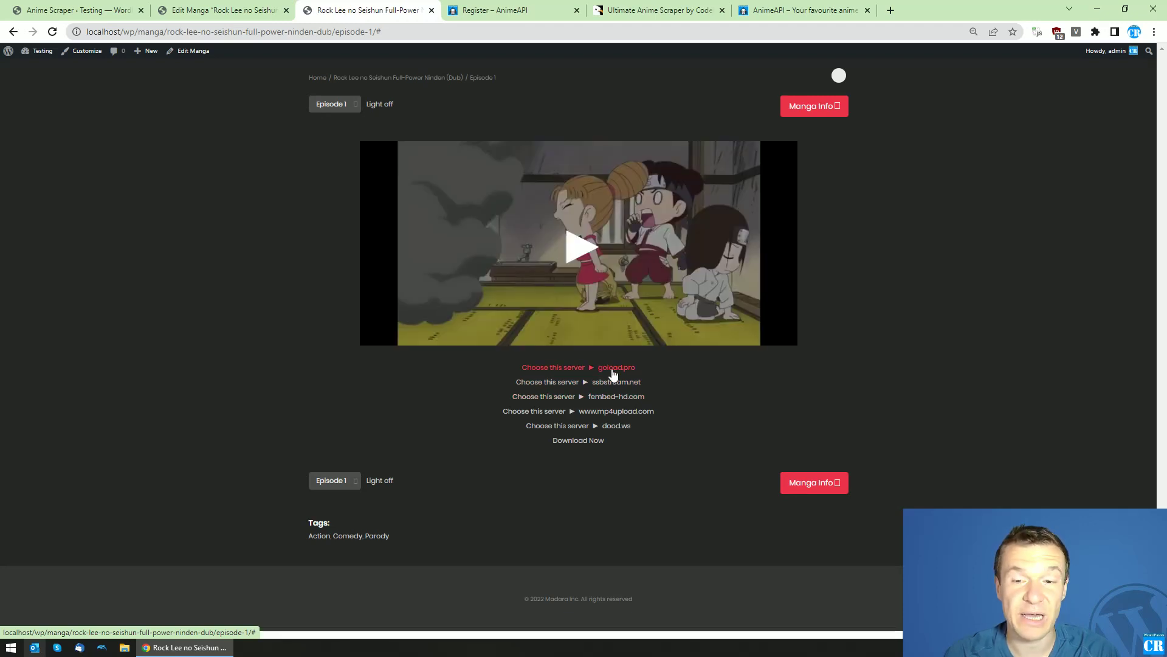
{"action": "left_click", "coordinate": [495, 10]}
{"action": "left_click", "coordinate": [368, 11]}
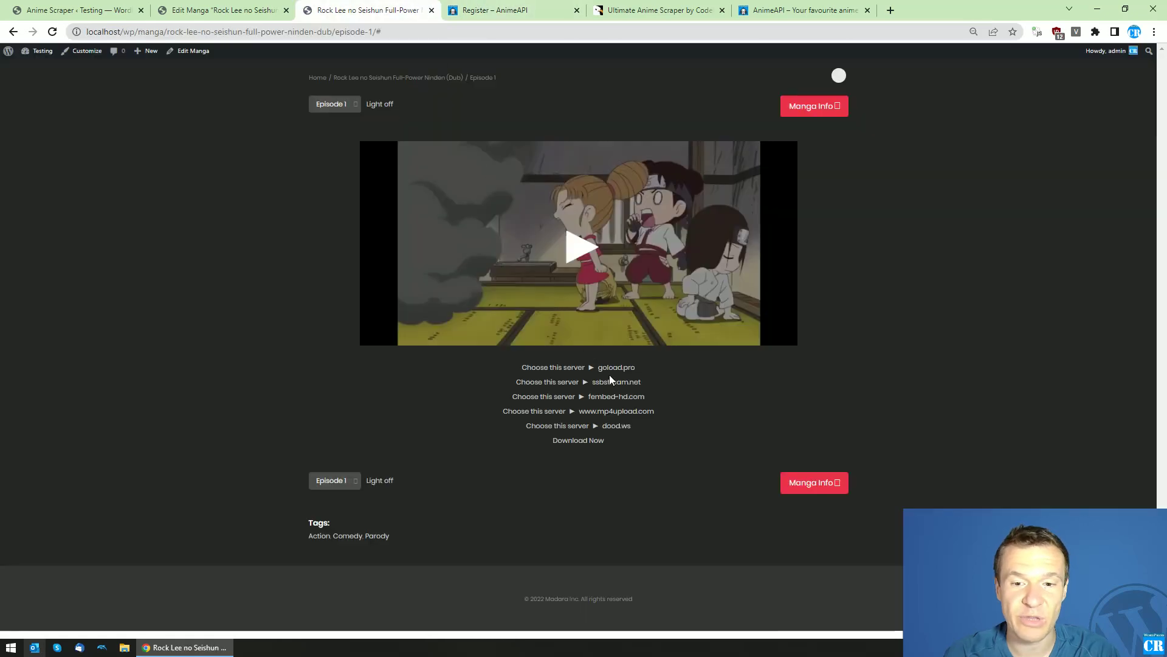
{"action": "left_click", "coordinate": [598, 430]}
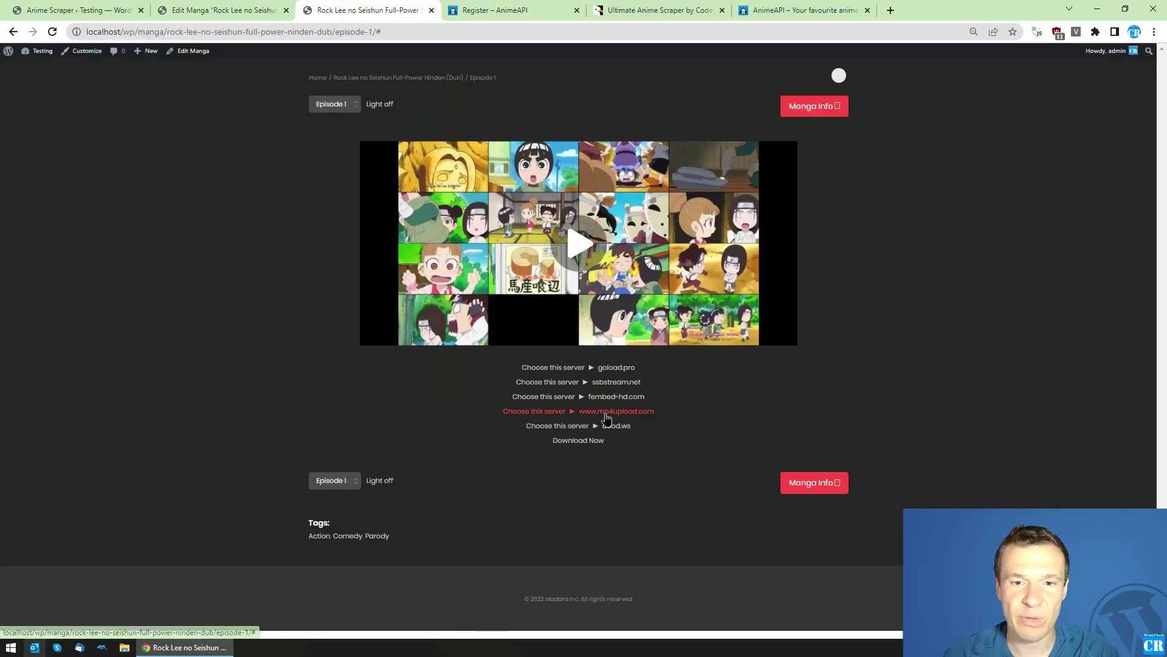
{"action": "left_click", "coordinate": [605, 413]}
{"action": "left_click", "coordinate": [609, 398]}
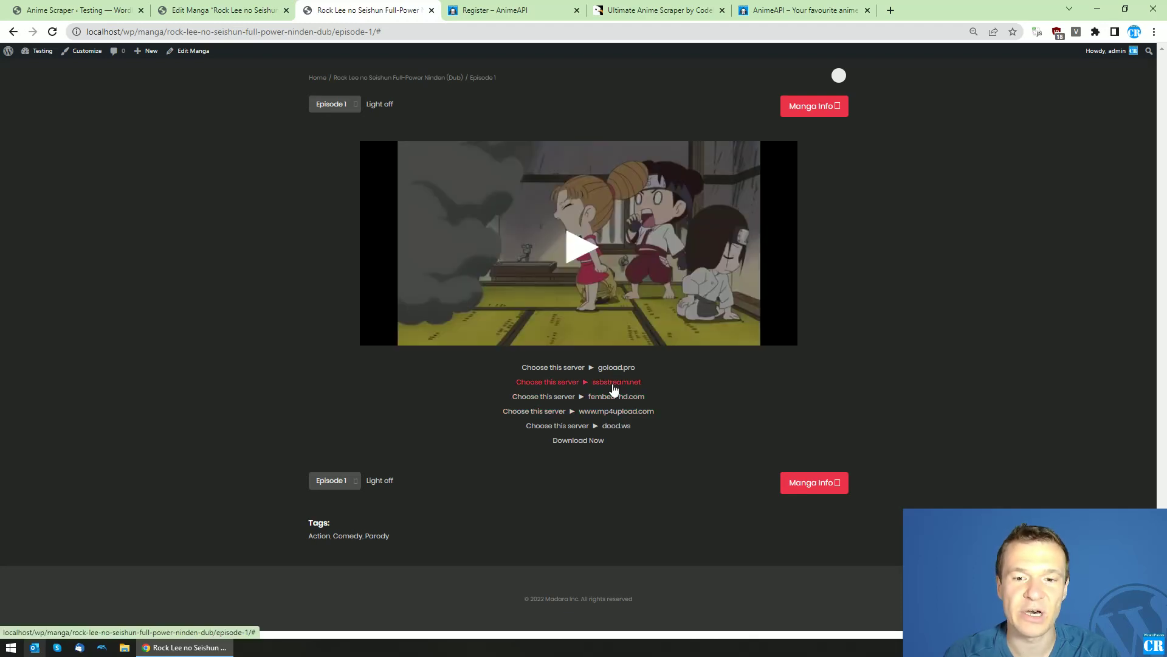
{"action": "left_click", "coordinate": [613, 369]}
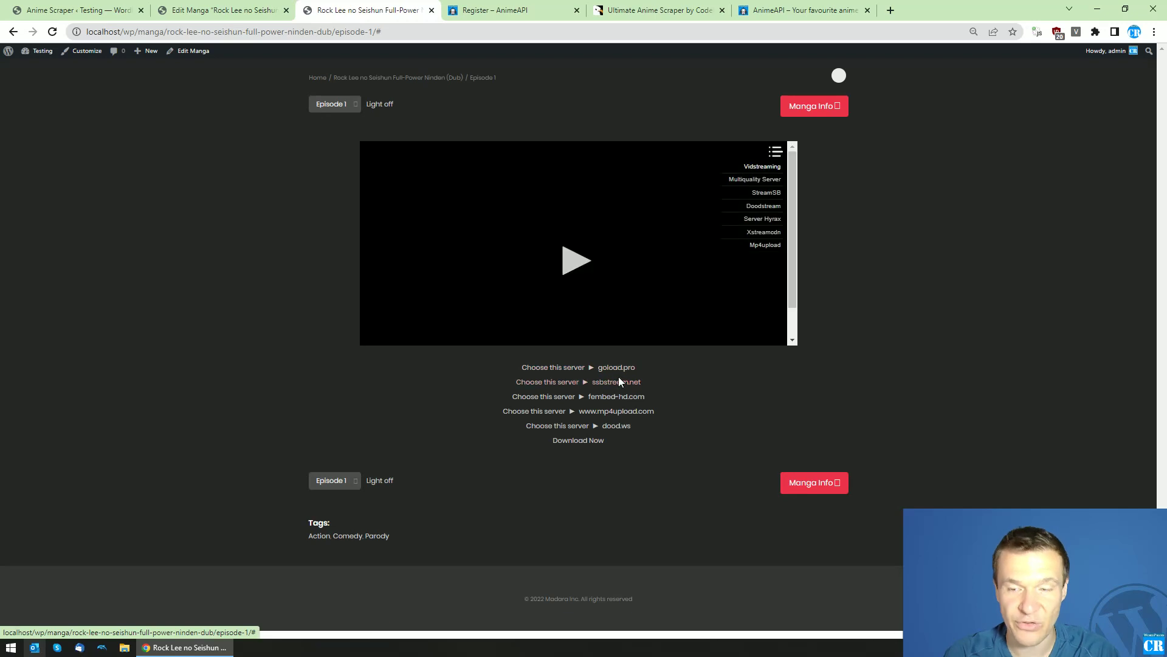
{"action": "left_click", "coordinate": [619, 382]}
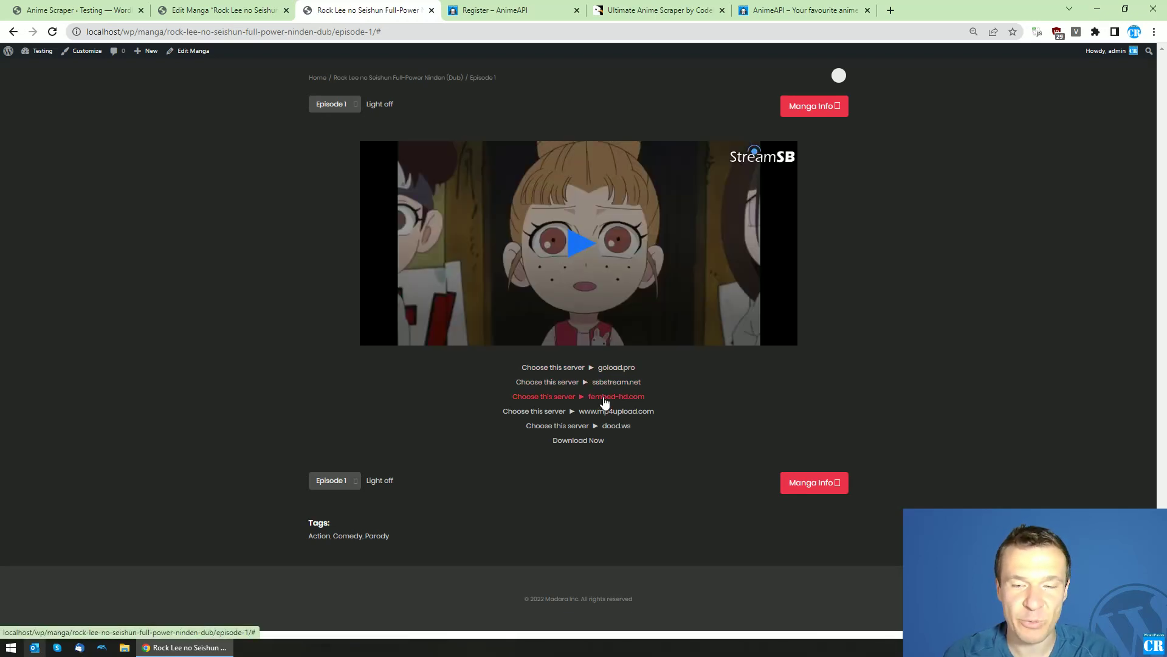
{"action": "left_click", "coordinate": [604, 398]}
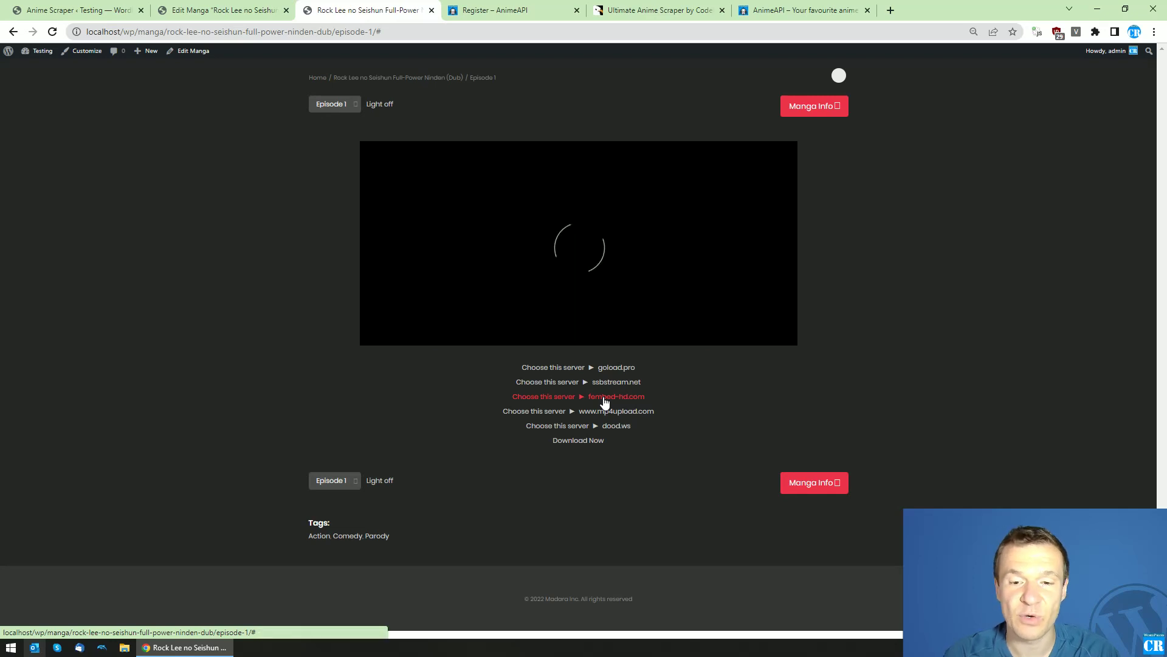
{"action": "left_click", "coordinate": [600, 413]}
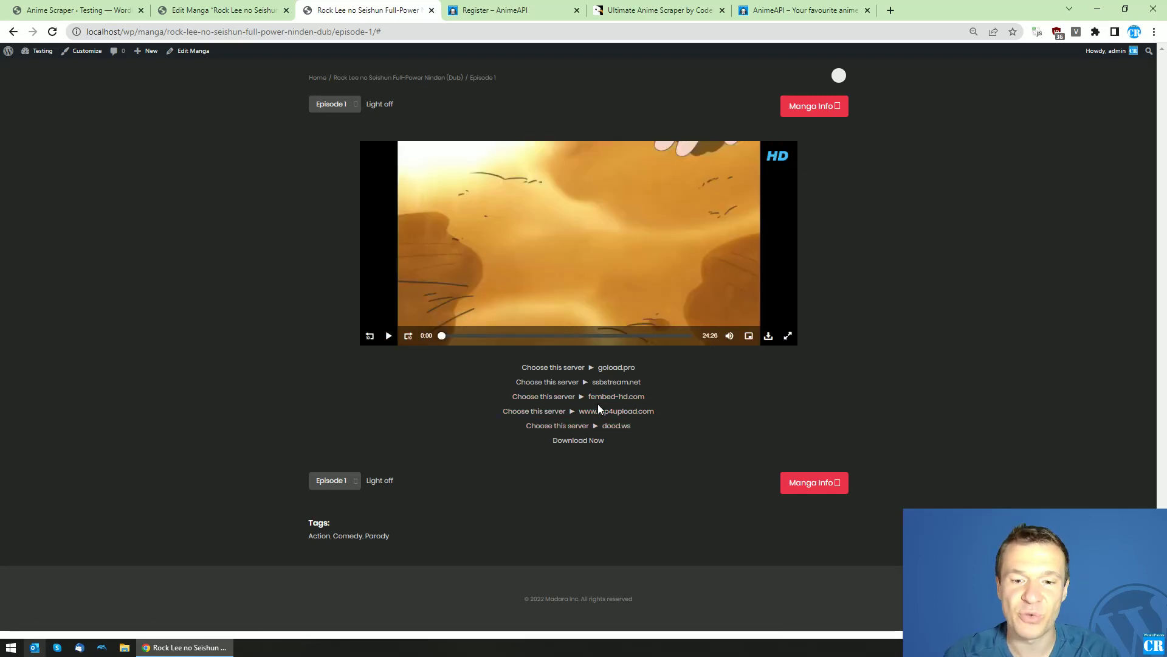
- View the episode's Vidstream download page, then close it and the Rock Lee episode tab
{"action": "left_click", "coordinate": [576, 440]}
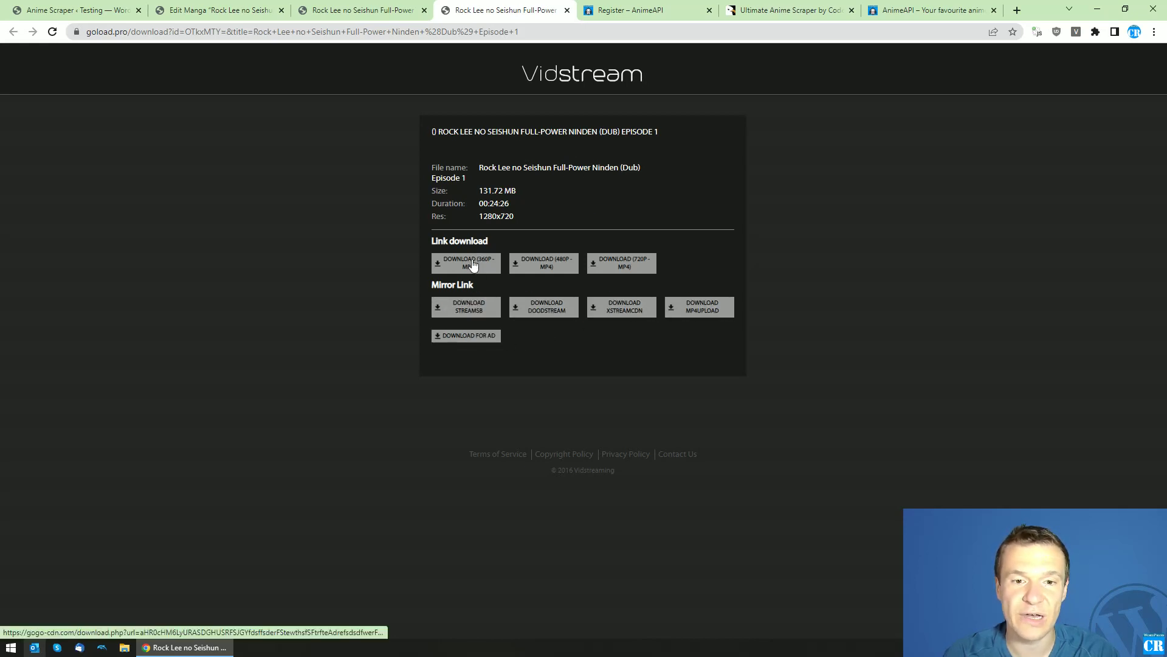
{"action": "left_click", "coordinate": [567, 10]}
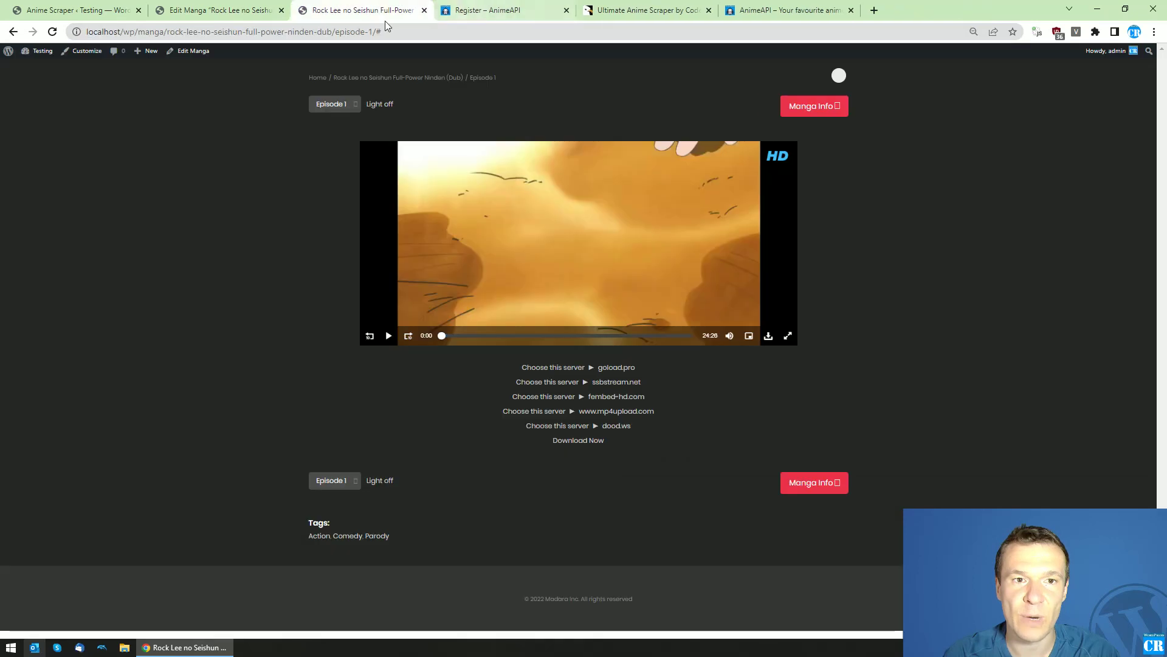
{"action": "left_click", "coordinate": [424, 10]}
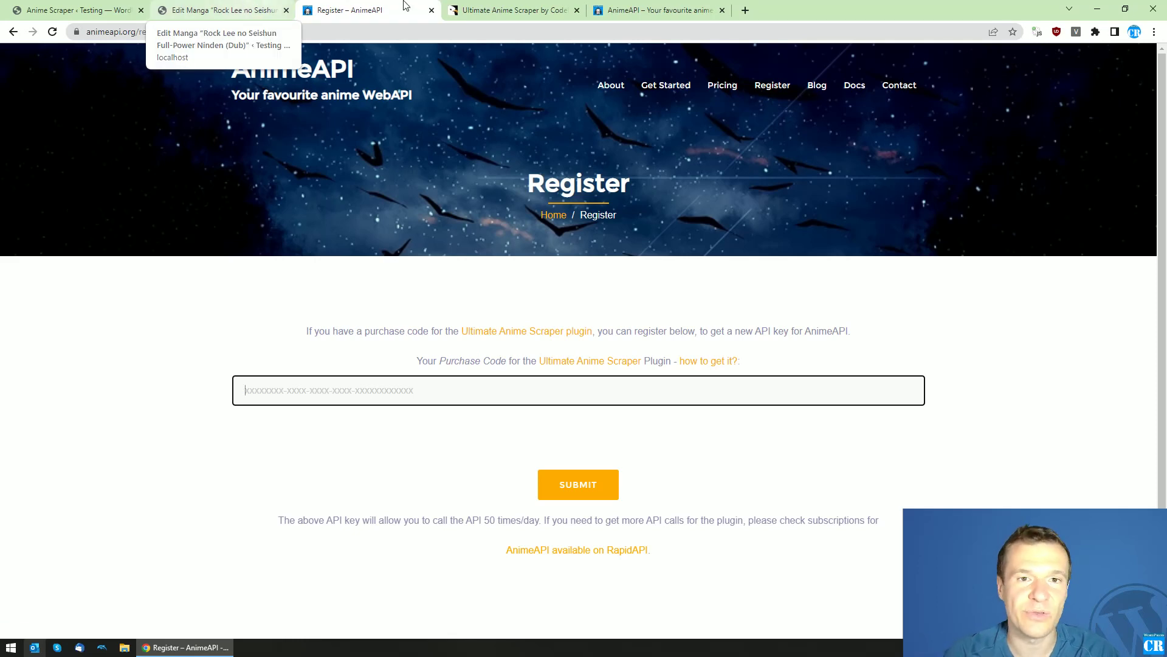
- Return to the Anime Scraper rules page, closing the Edit Manga tab and the advanced settings
{"action": "left_click", "coordinate": [219, 9]}
{"action": "left_click", "coordinate": [115, 8]}
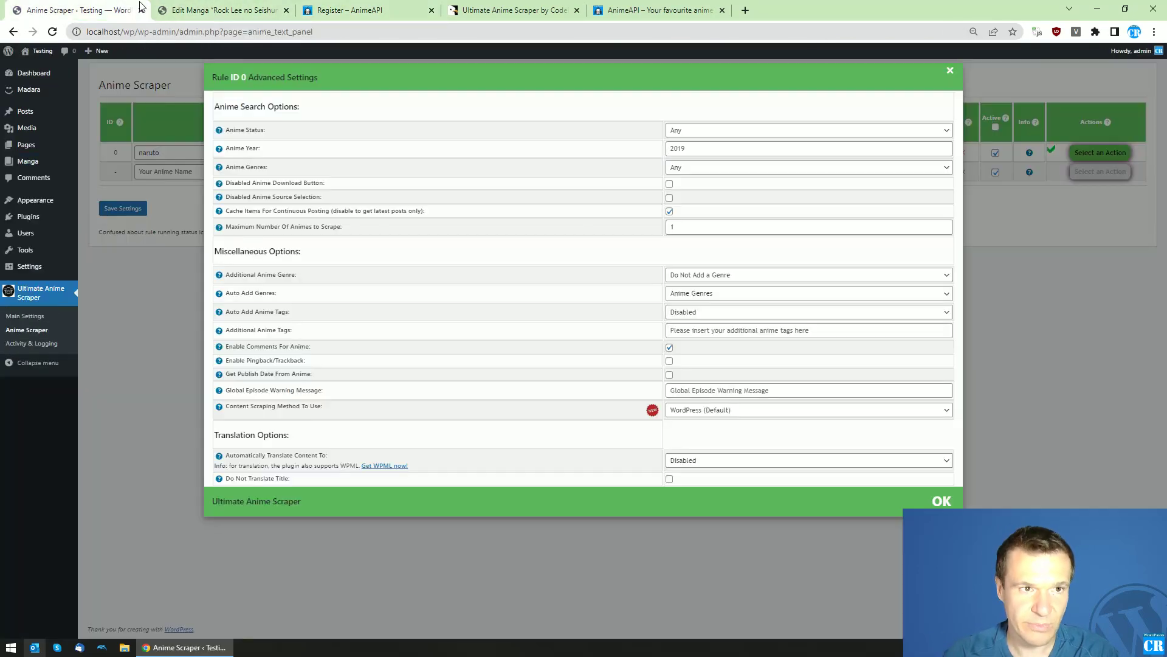
{"action": "left_click", "coordinate": [287, 10]}
{"action": "left_click", "coordinate": [152, 250]}
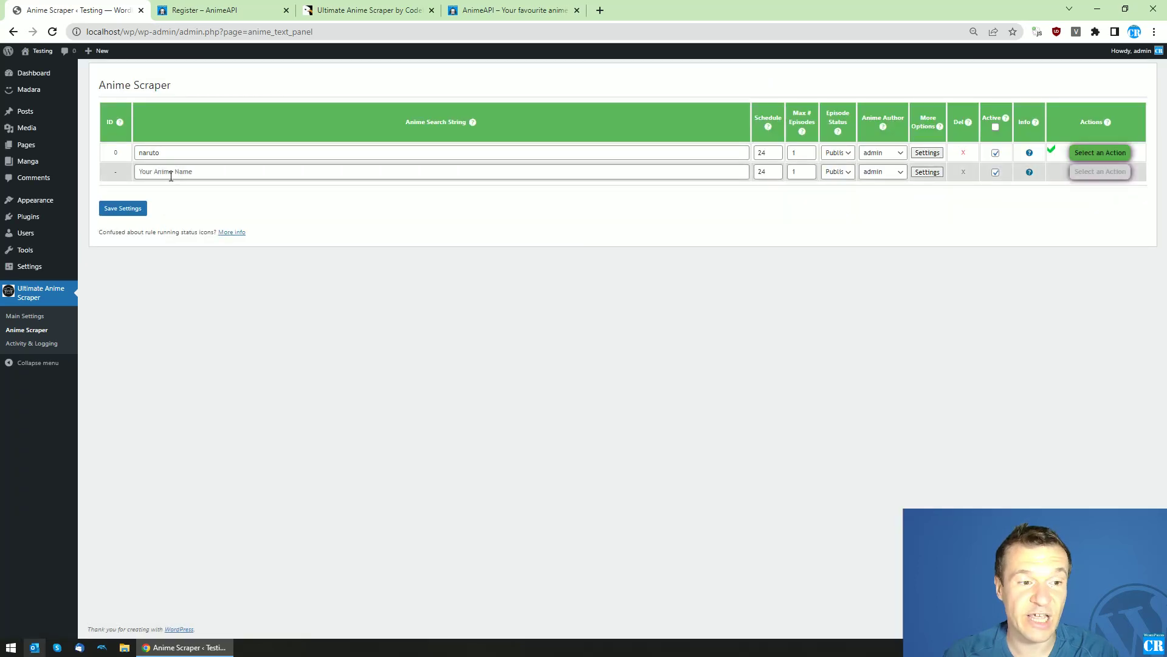
- Point out the rule's 'naruto' value in the Anime Search String column
{"action": "left_click", "coordinate": [175, 158]}
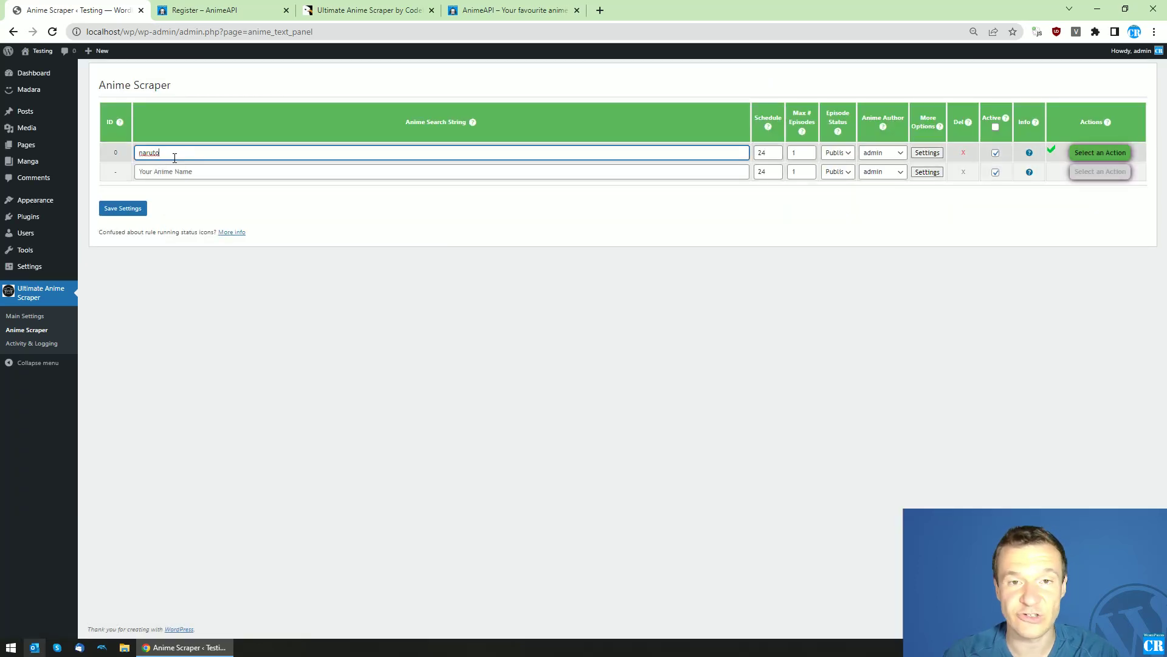
{"action": "left_click_drag", "start_coordinate": [411, 122], "coordinate": [463, 122]}
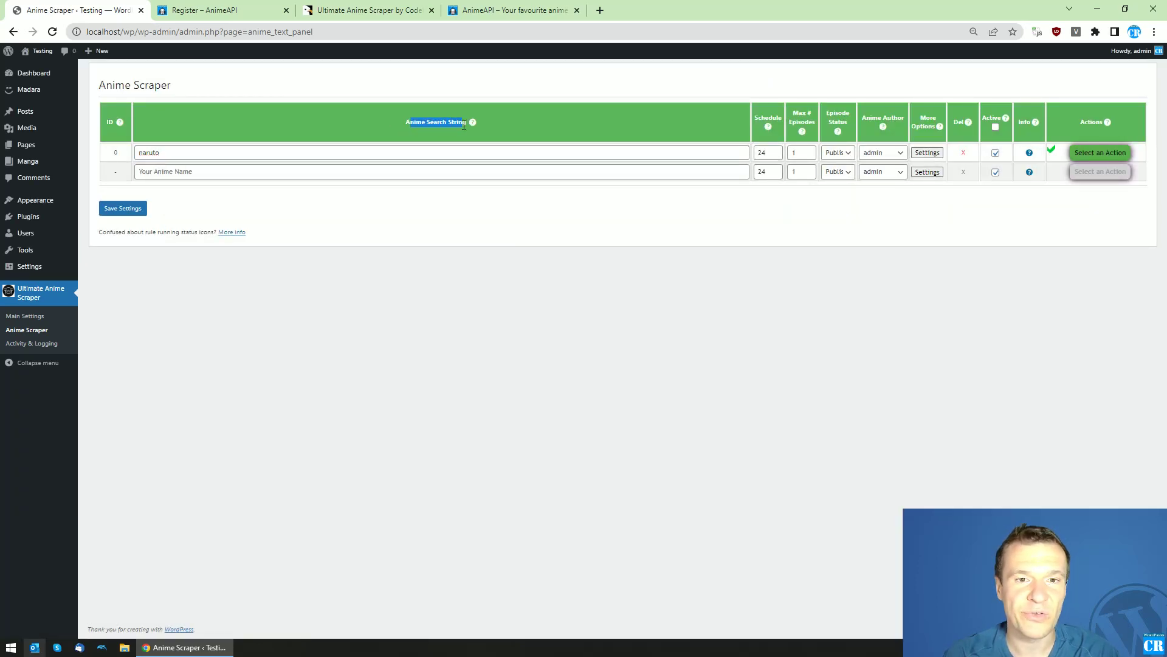
{"action": "left_click", "coordinate": [266, 158]}
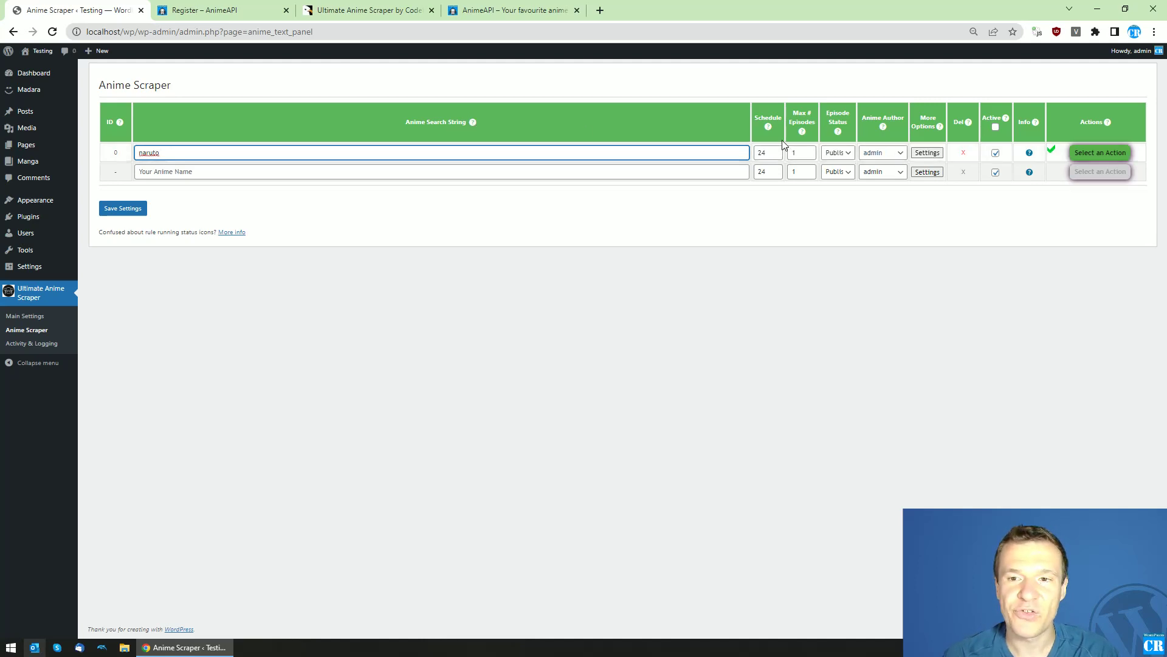
- Review the rule's 24-hour schedule and 1-episode maximum, then open rule 0's Settings
{"action": "mouse_move", "coordinate": [769, 127]}
{"action": "left_click", "coordinate": [766, 152]}
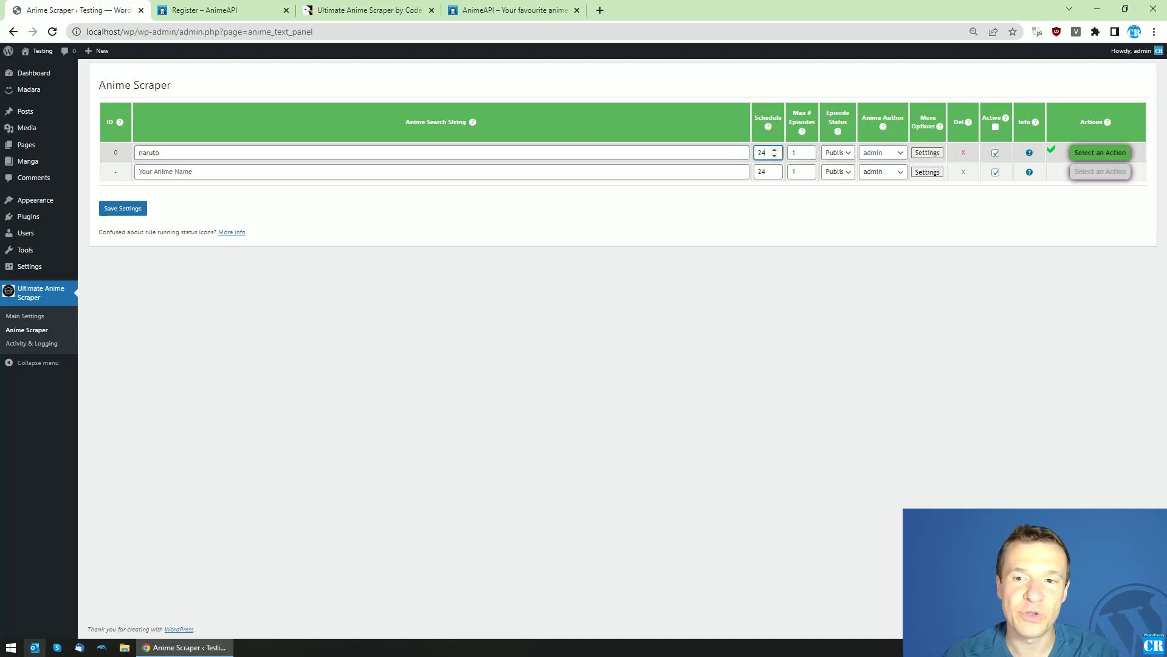
{"action": "left_click", "coordinate": [795, 154]}
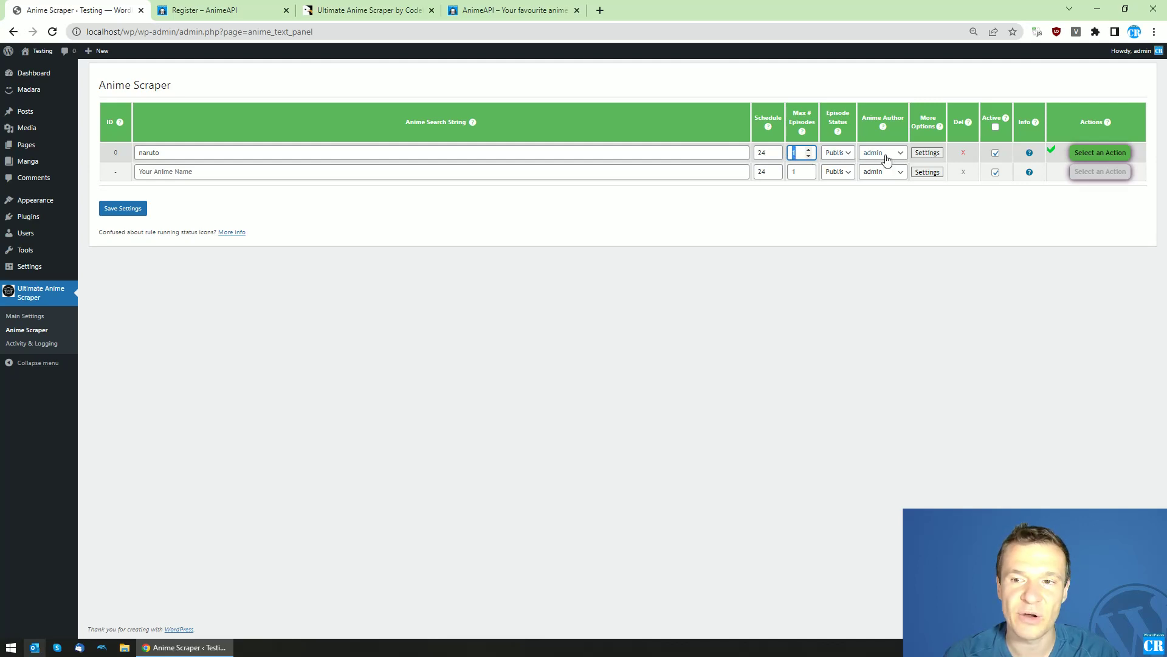
{"action": "left_click", "coordinate": [923, 153]}
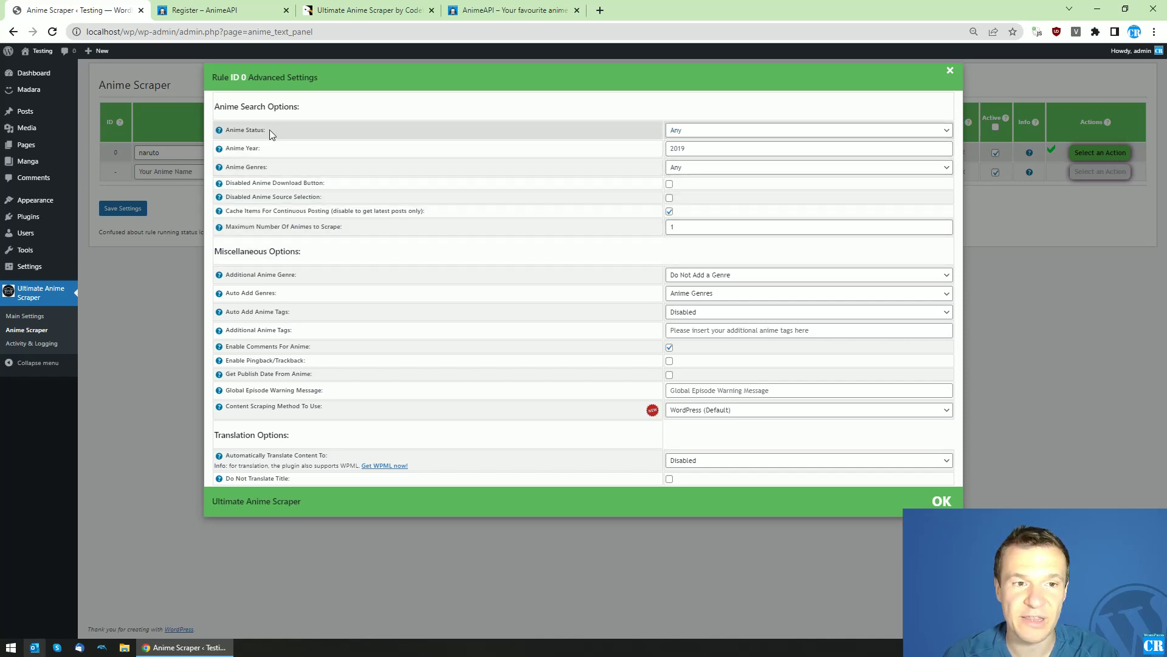
{"action": "left_click", "coordinate": [700, 131]}
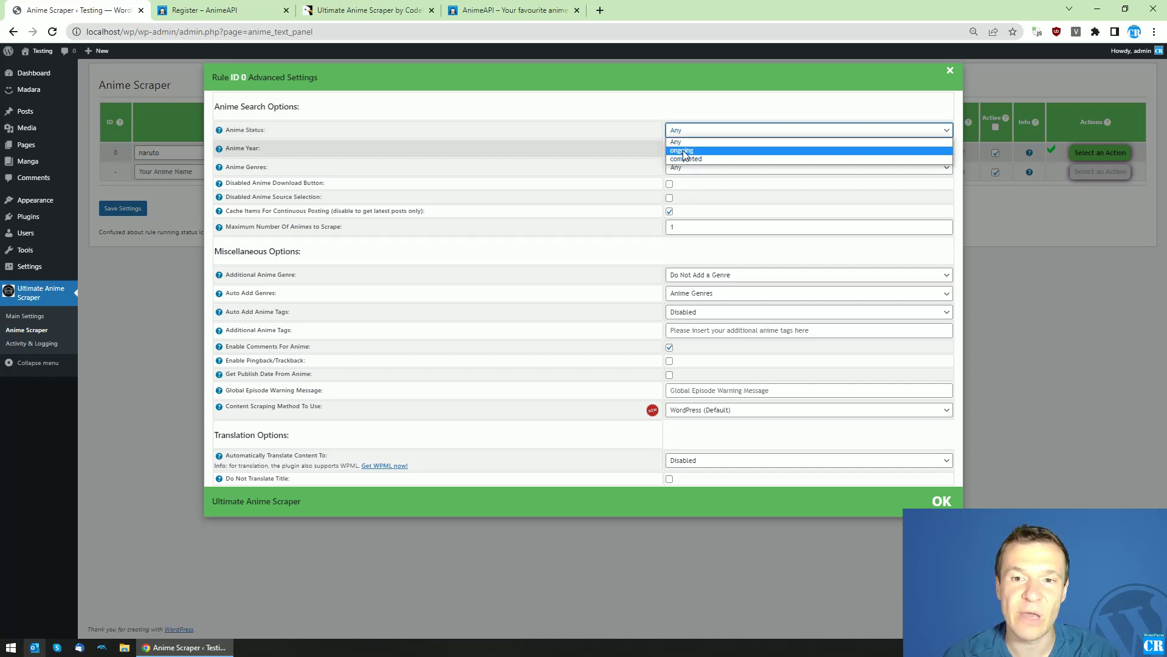
{"action": "left_click", "coordinate": [638, 154]}
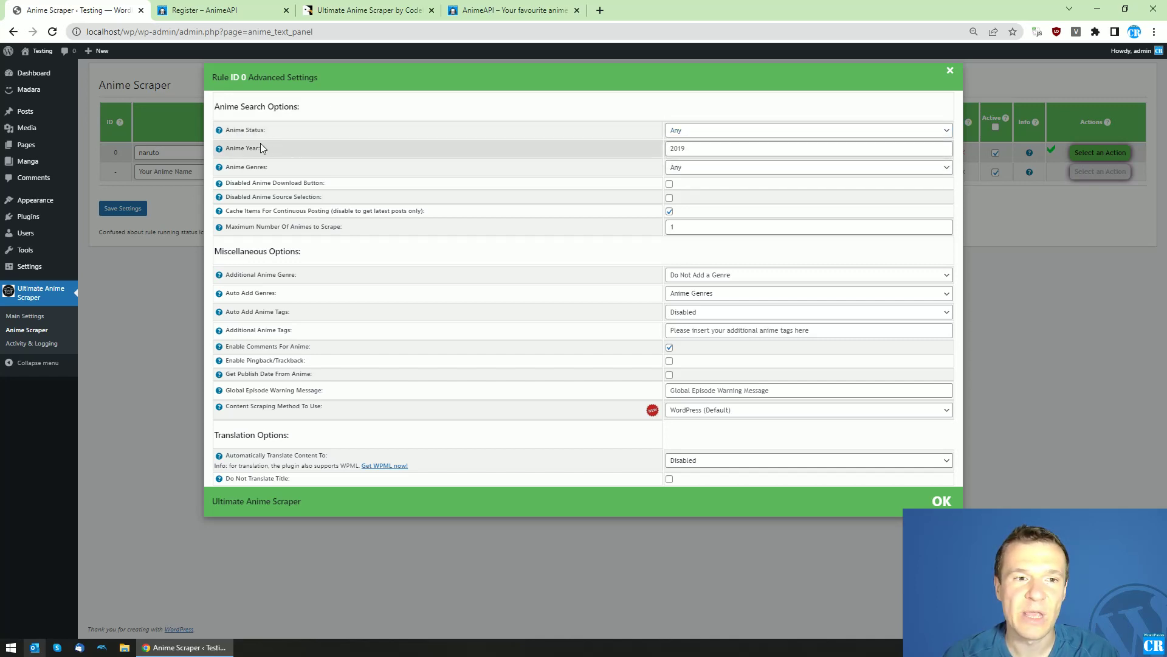
{"action": "left_click", "coordinate": [685, 149]}
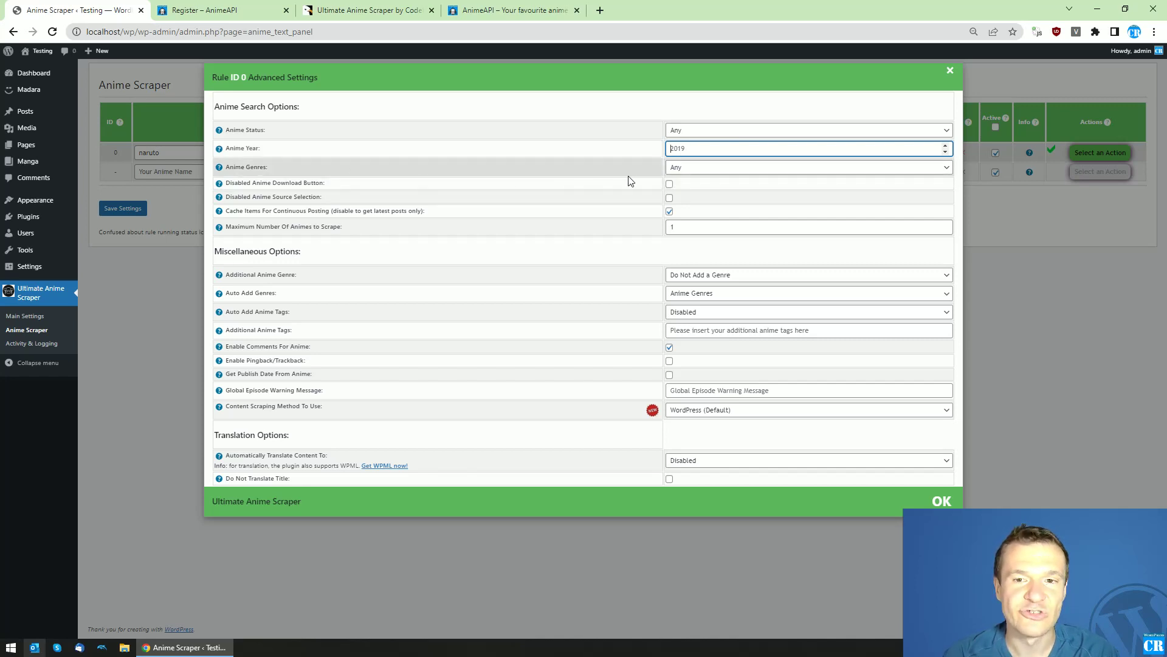
{"action": "left_click", "coordinate": [680, 172]}
{"action": "mouse_move", "coordinate": [944, 195]}
{"action": "left_mouse_down"}
{"action": "mouse_move", "coordinate": [950, 304]}
{"action": "mouse_move", "coordinate": [945, 195]}
{"action": "left_mouse_up"}
{"action": "left_click", "coordinate": [600, 163]}
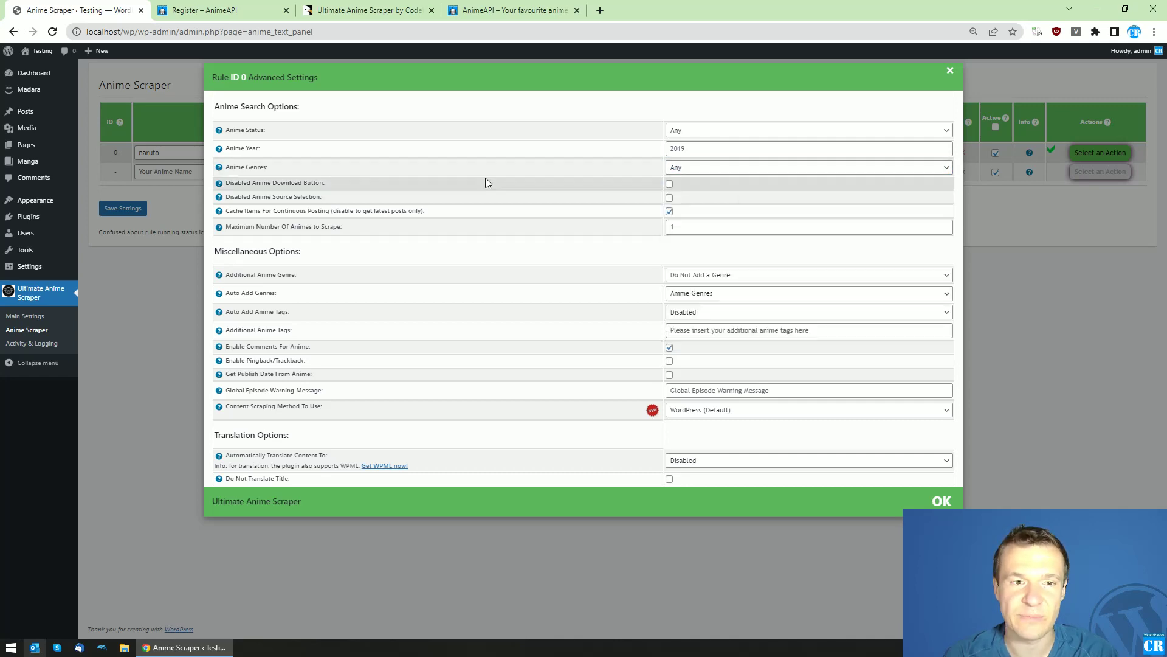
{"action": "left_click_drag", "start_coordinate": [243, 183], "coordinate": [322, 197]}
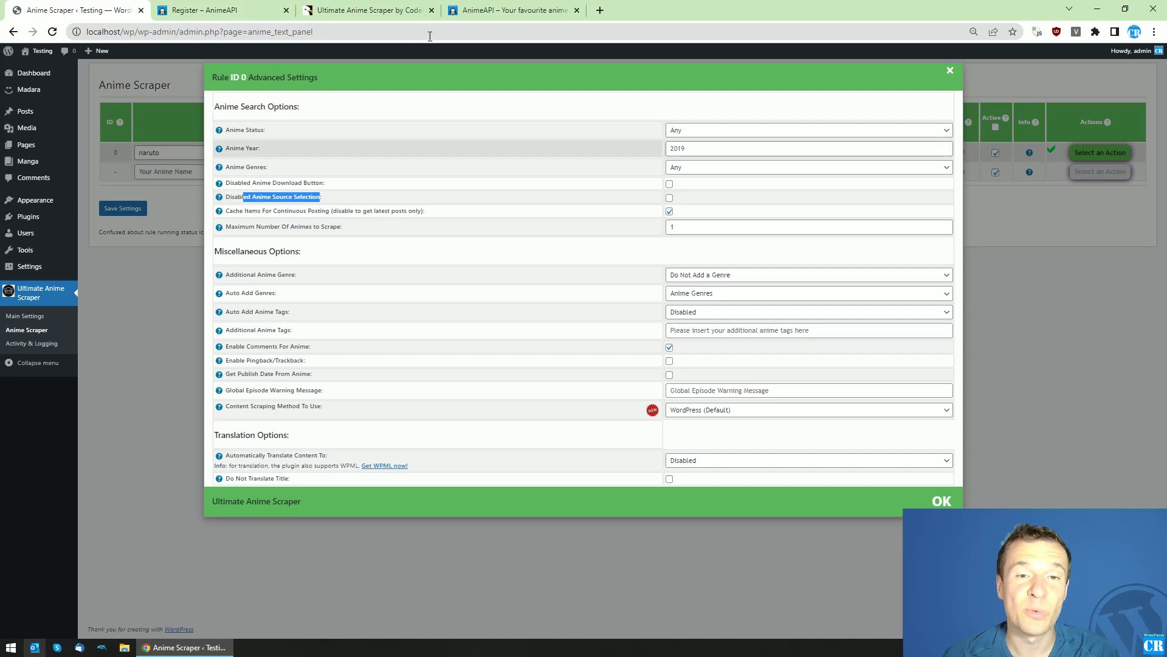
{"action": "left_click", "coordinate": [273, 195]}
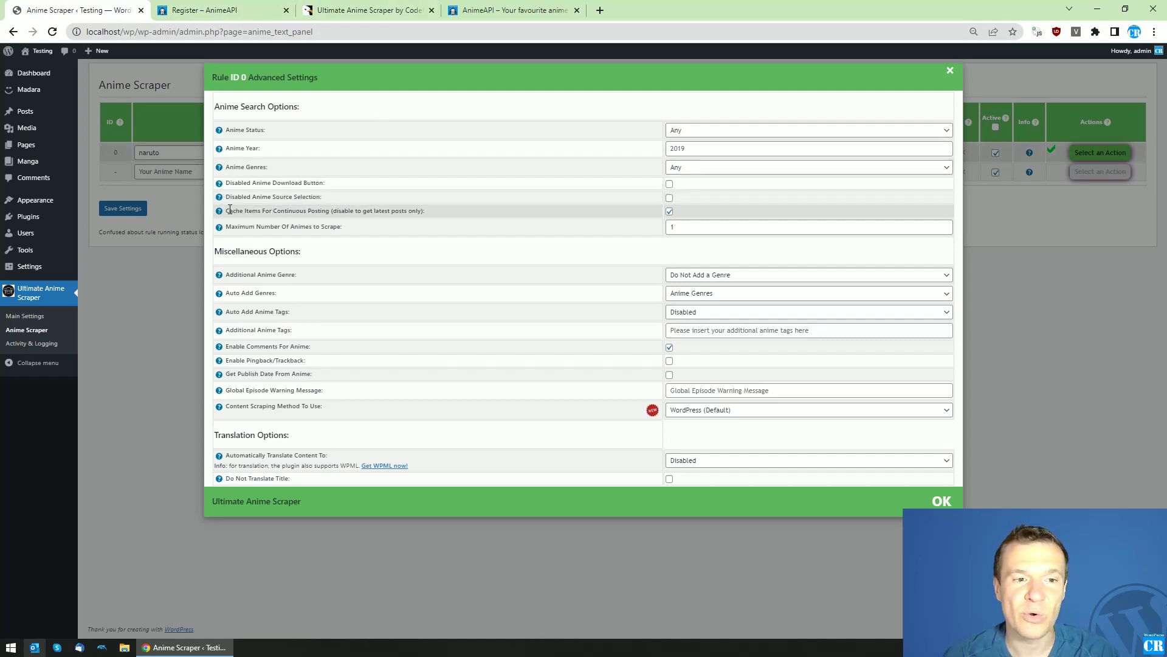
{"action": "left_click_drag", "start_coordinate": [251, 210], "coordinate": [285, 210]}
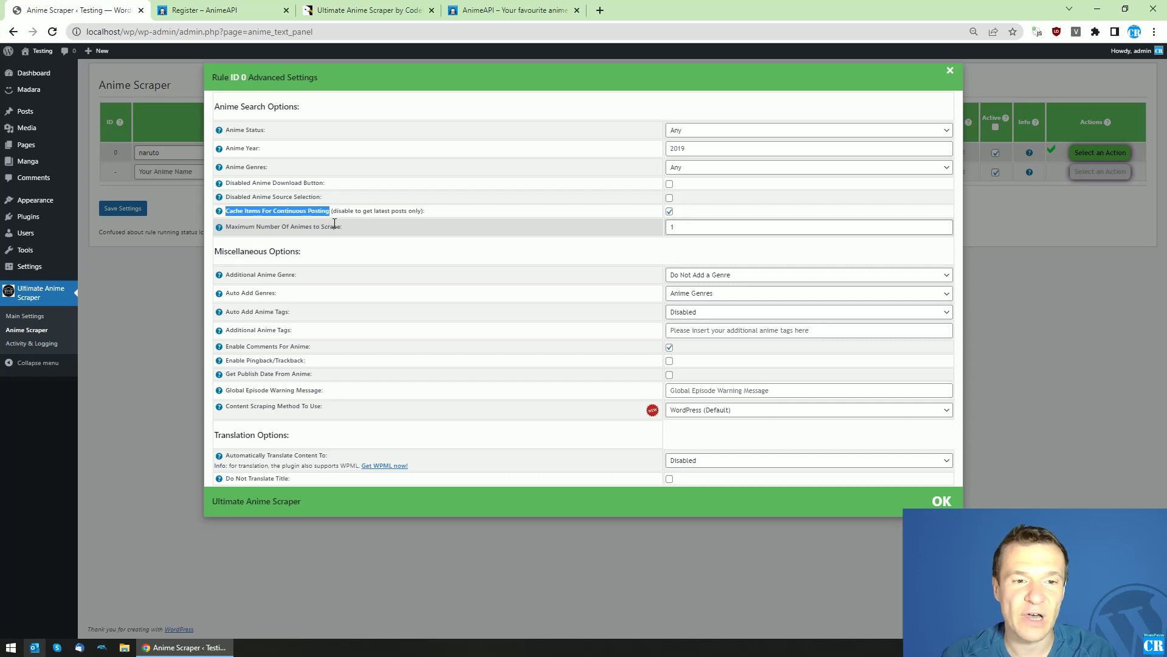
{"action": "left_click_drag", "start_coordinate": [337, 225], "coordinate": [340, 226]}
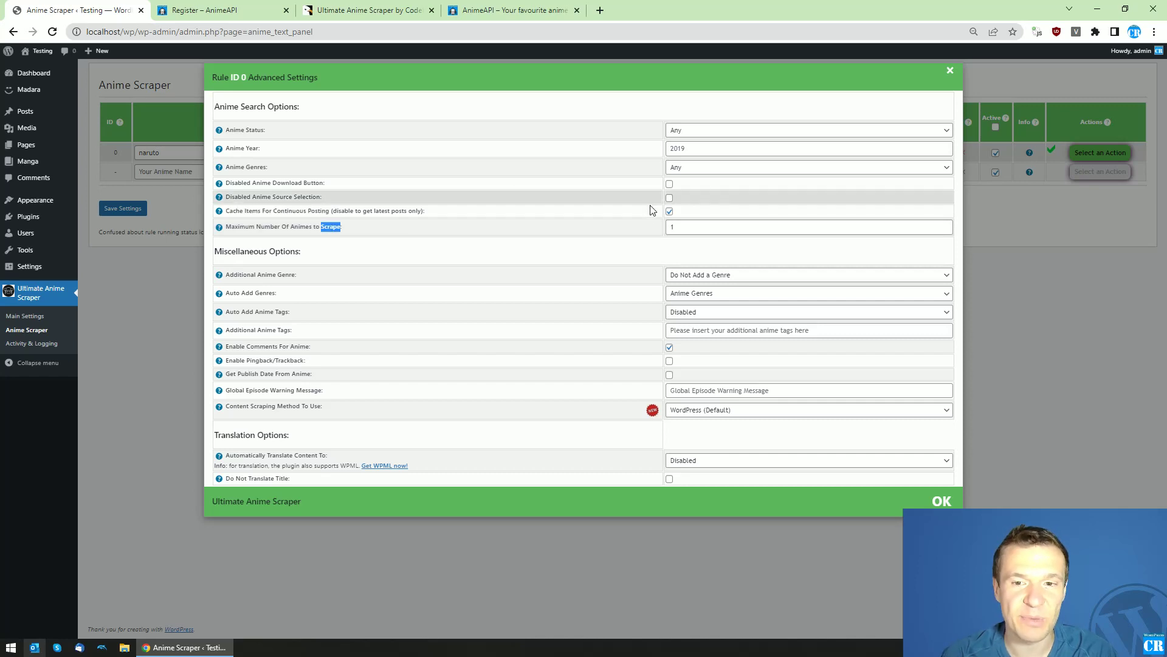
{"action": "left_click", "coordinate": [881, 230]}
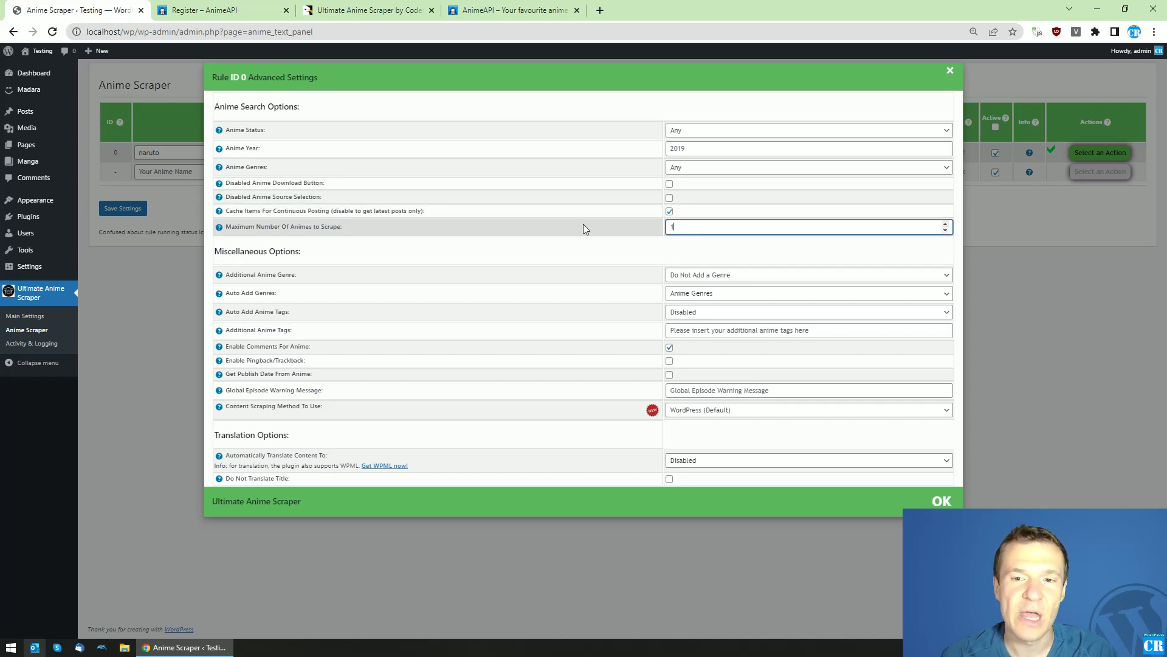
{"action": "left_click", "coordinate": [107, 252]}
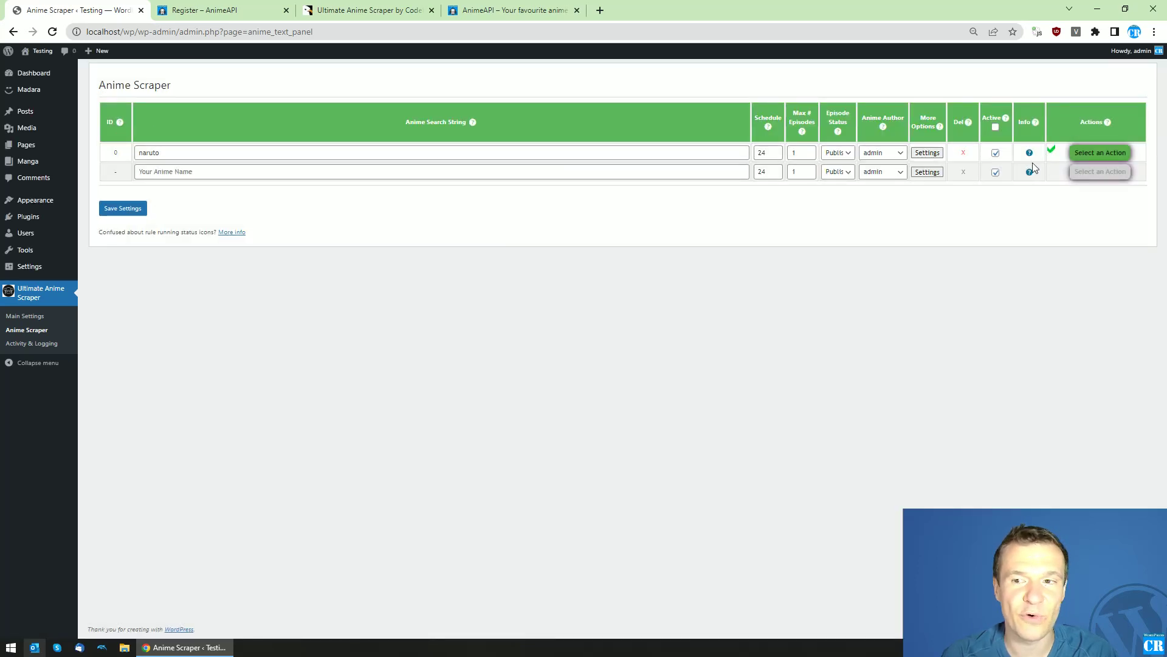
{"action": "left_click", "coordinate": [927, 153]}
{"action": "left_click", "coordinate": [1166, 290]}
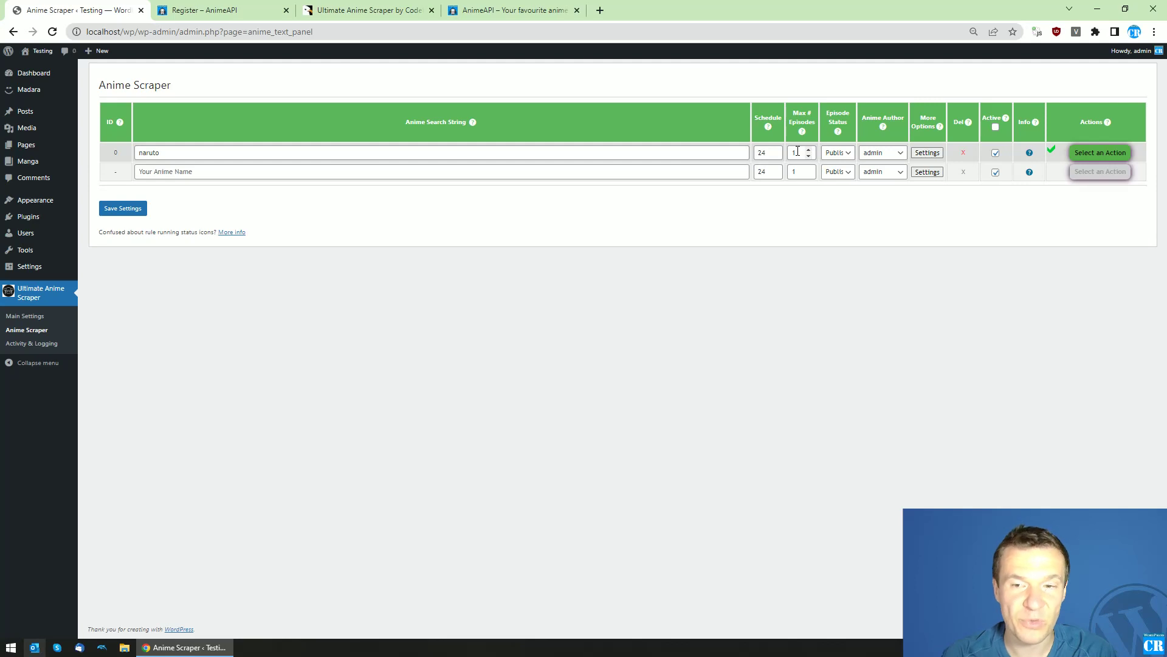
{"action": "left_click", "coordinate": [927, 152]}
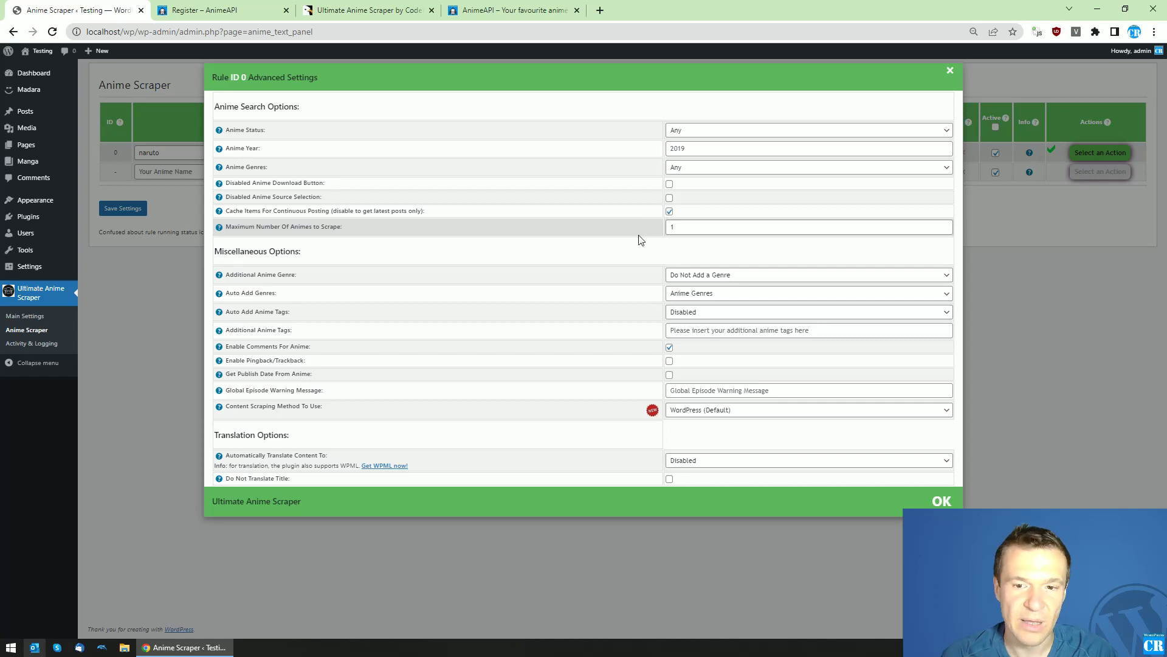
{"action": "left_click", "coordinate": [169, 290]}
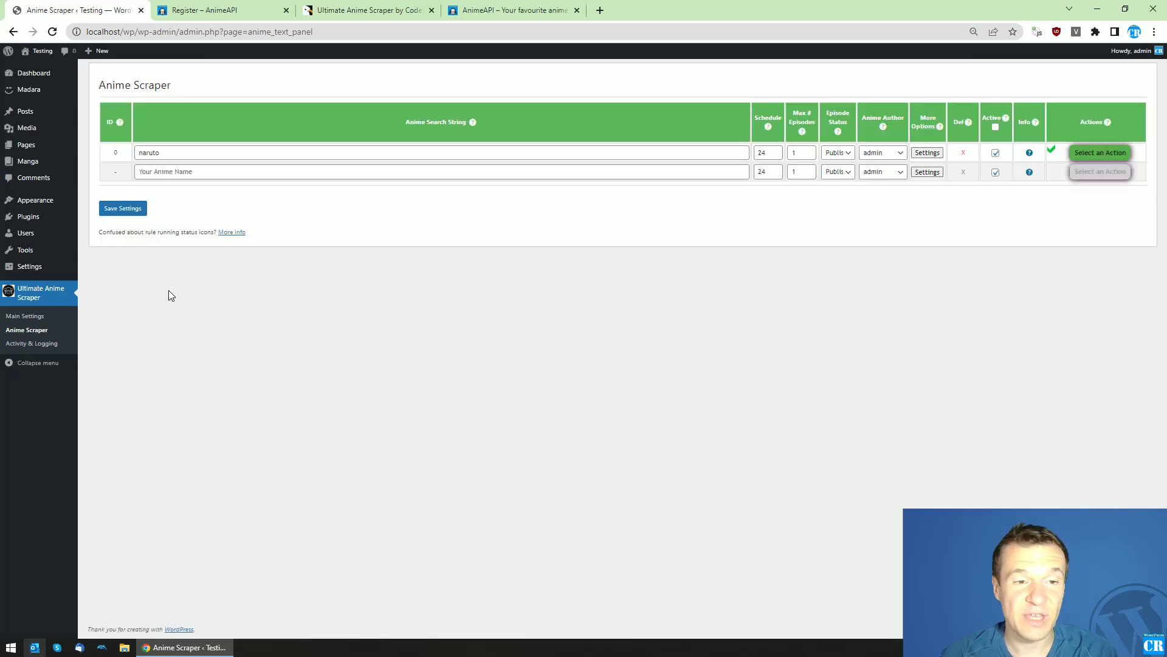
{"action": "left_click", "coordinate": [927, 153]}
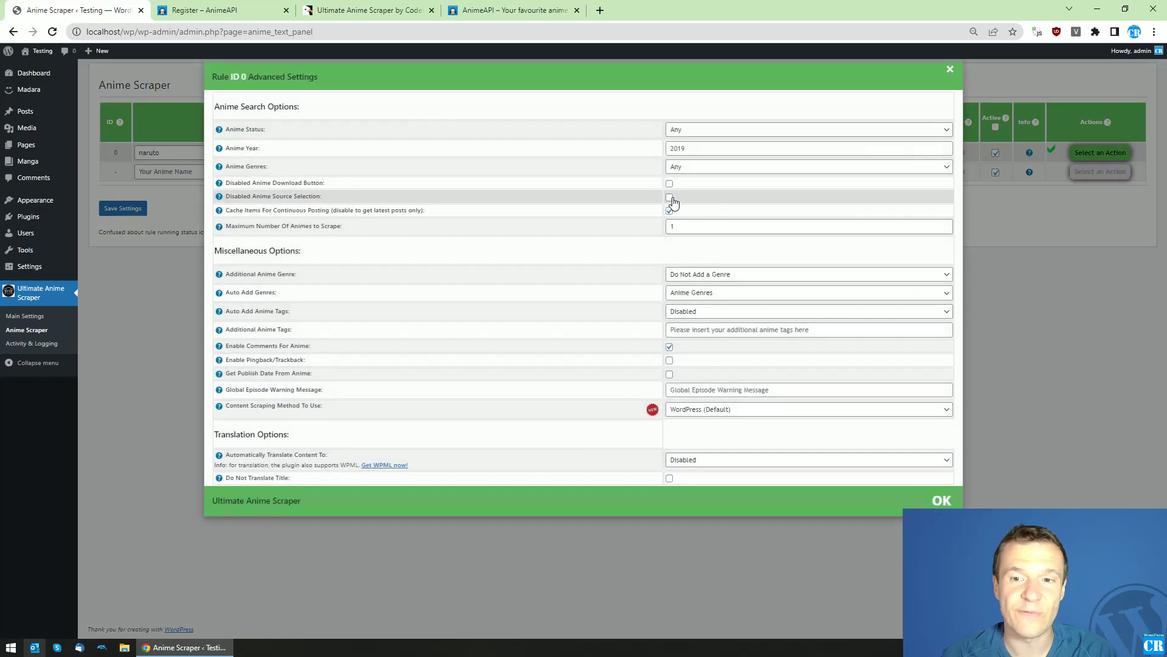
{"action": "left_click", "coordinate": [172, 299]}
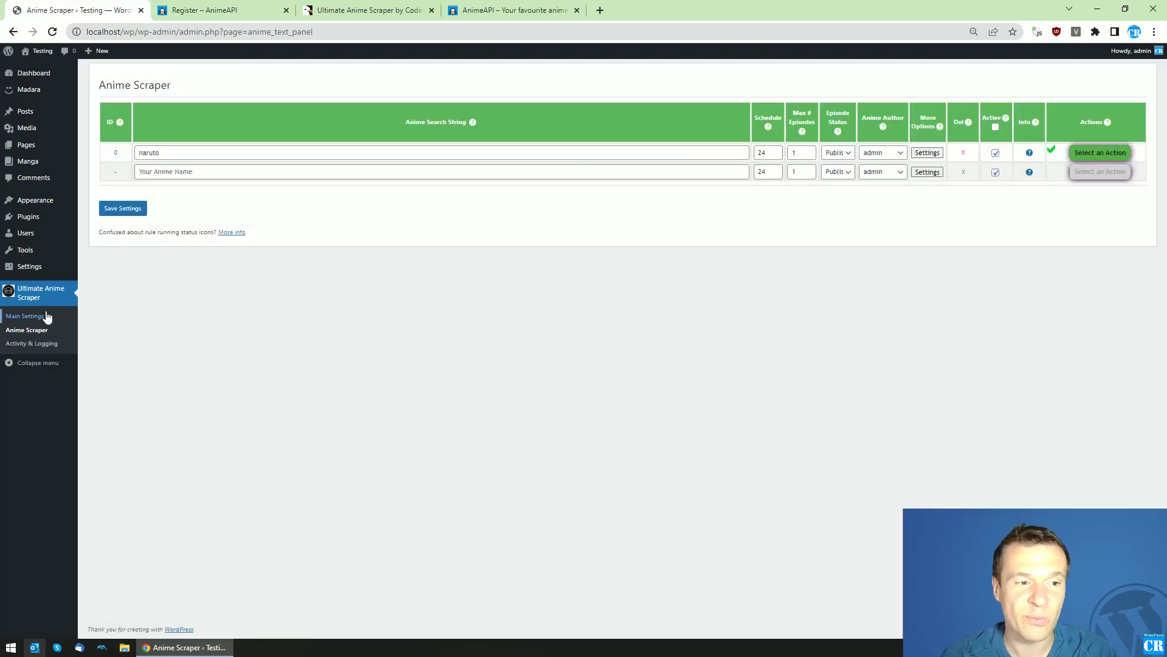
{"action": "left_click", "coordinate": [43, 316]}
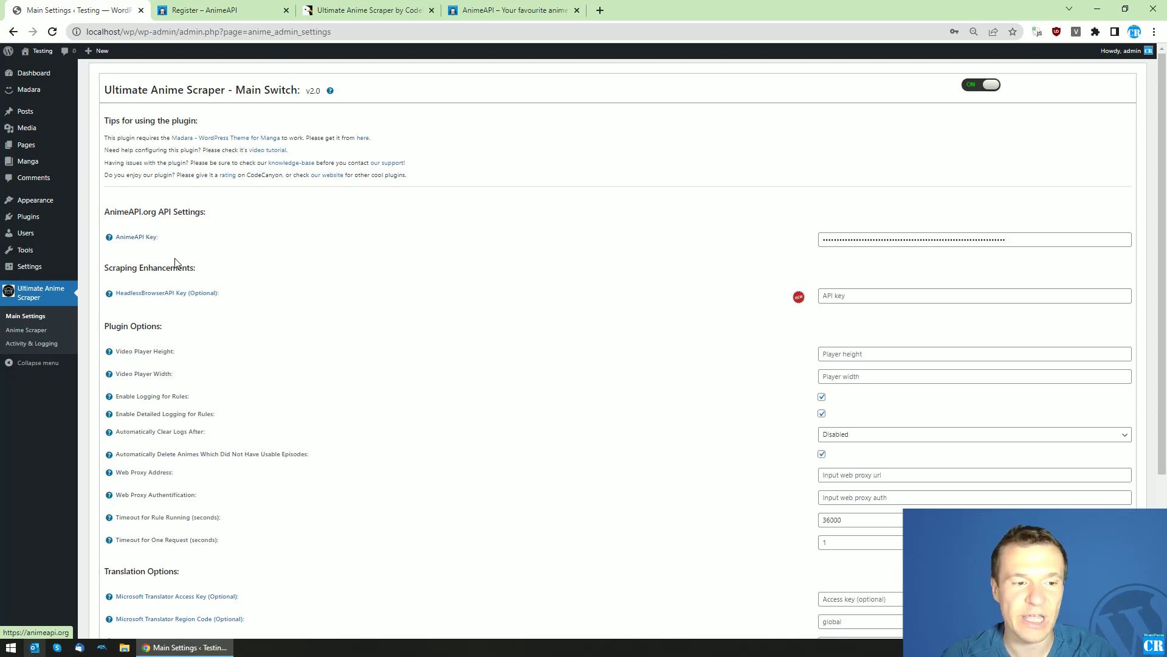
{"action": "scroll", "coordinate": [229, 307], "scroll_direction": "down", "scroll_amount": 3}
{"action": "scroll", "coordinate": [232, 310], "scroll_direction": "up", "scroll_amount": 3}
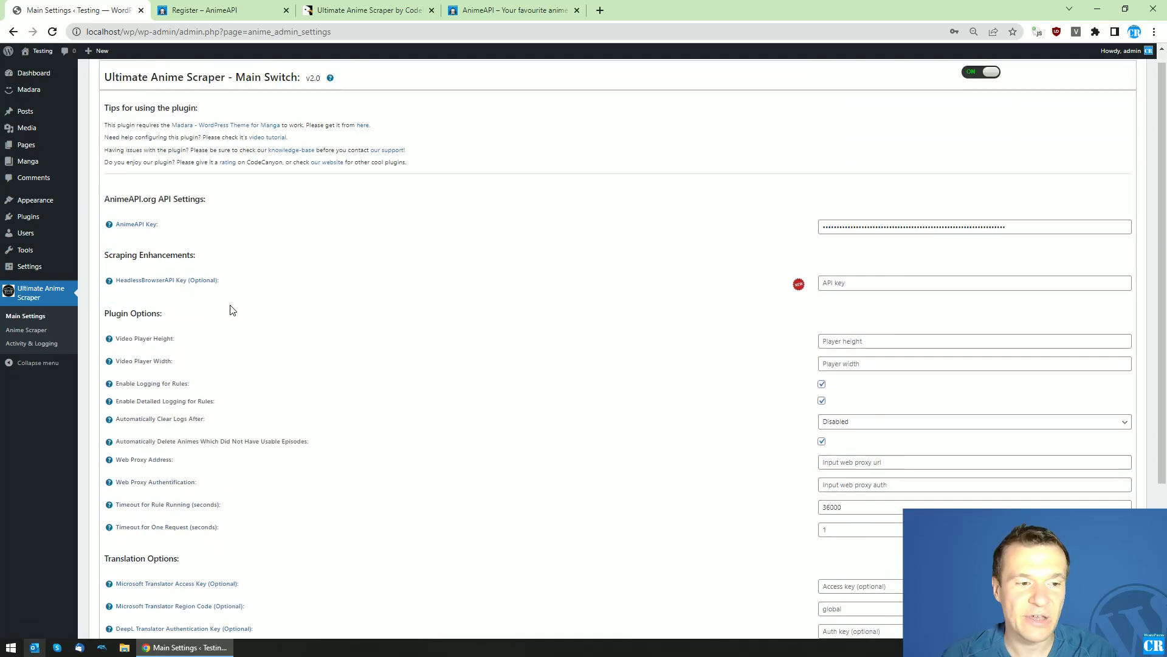
{"action": "scroll", "coordinate": [232, 310], "scroll_direction": "down", "scroll_amount": 3}
{"action": "scroll", "coordinate": [231, 310], "scroll_direction": "up", "scroll_amount": 3}
{"action": "scroll", "coordinate": [230, 310], "scroll_direction": "up", "scroll_amount": 1}
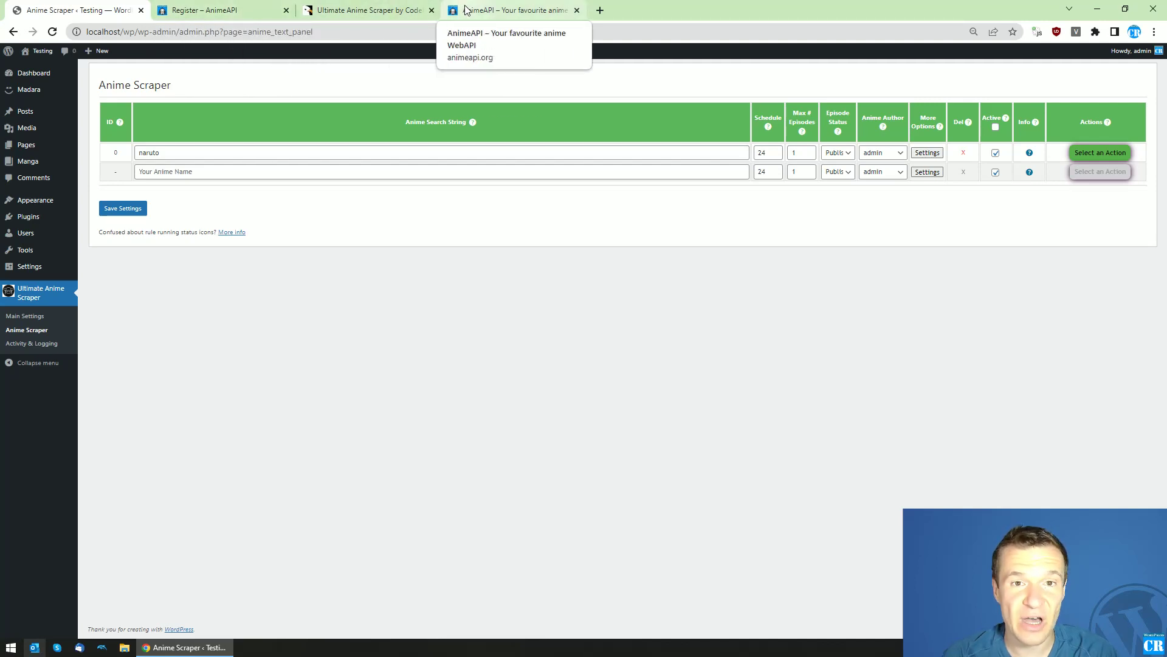
- Switch to the AnimeAPI website and look over its About page
{"action": "left_click", "coordinate": [508, 10]}
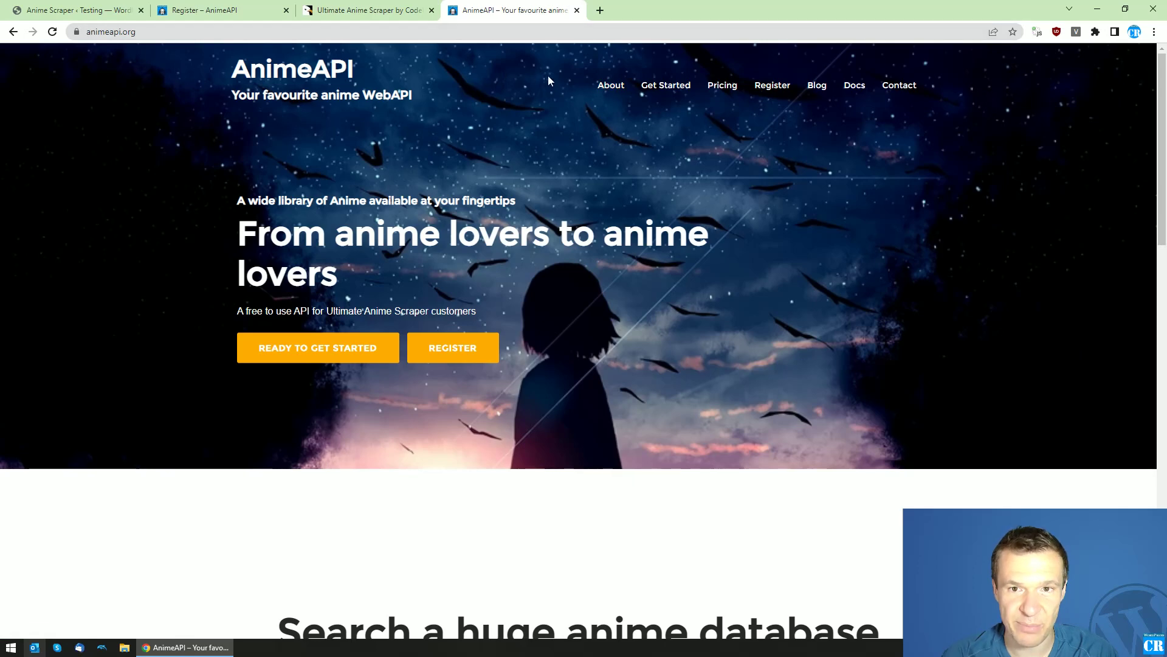
{"action": "left_click", "coordinate": [611, 85]}
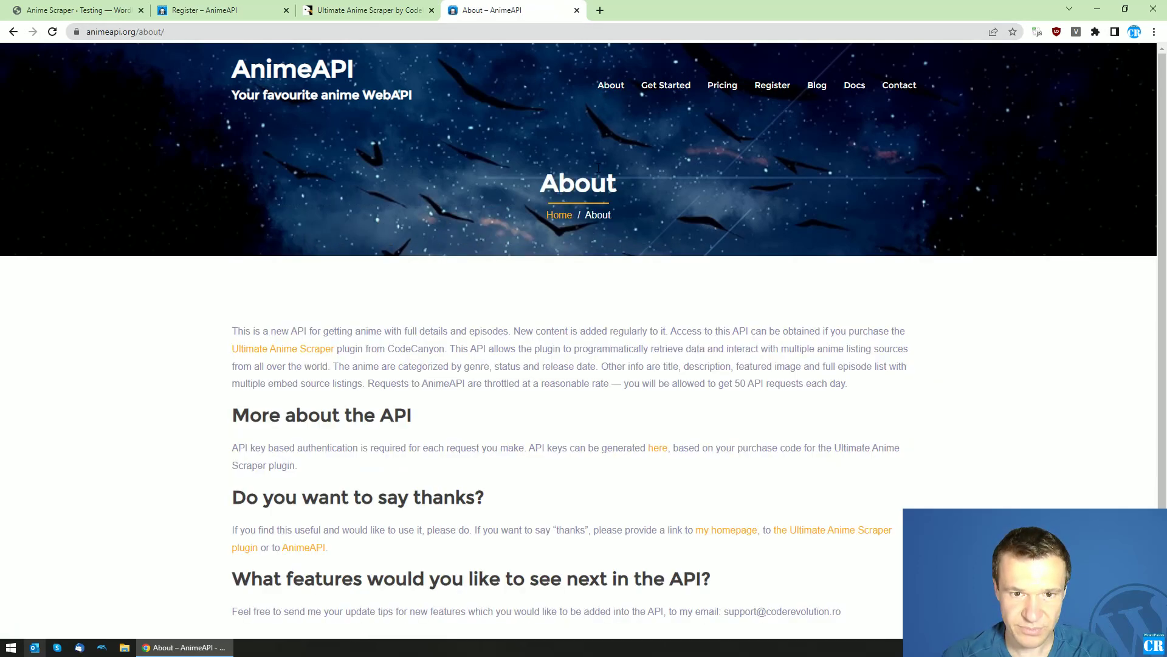
{"action": "scroll", "coordinate": [597, 166], "scroll_direction": "down", "scroll_amount": 2}
{"action": "scroll", "coordinate": [629, 142], "scroll_direction": "up", "scroll_amount": 2}
- Browse through the AnimeAPI Get Started page
{"action": "left_click", "coordinate": [670, 87]}
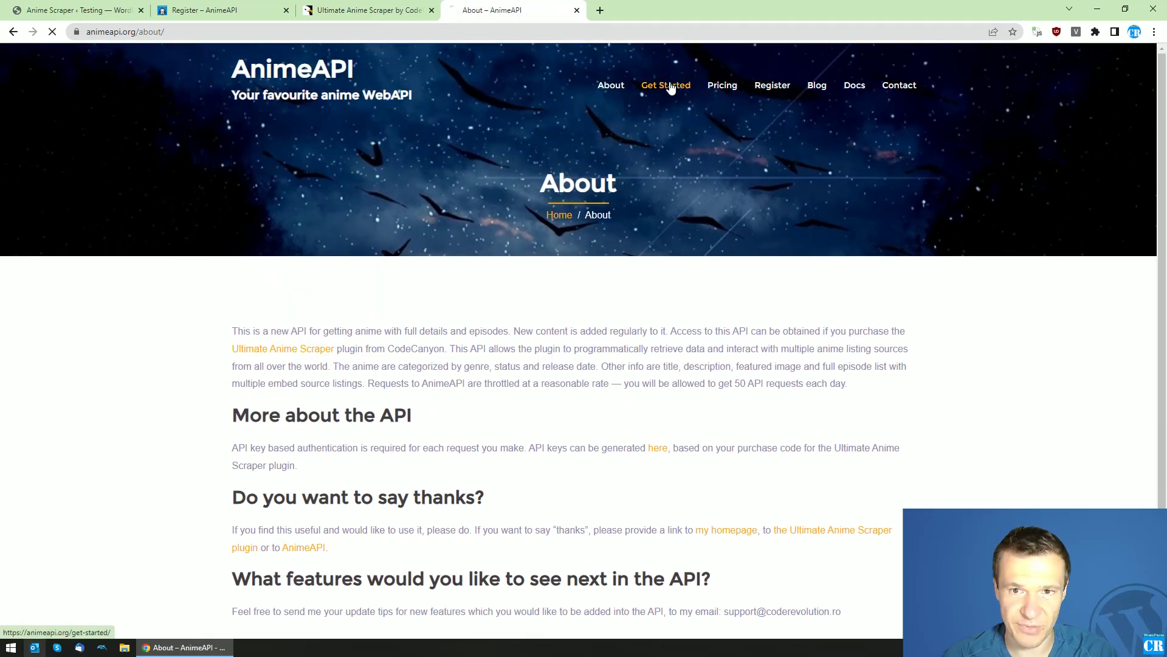
{"action": "scroll", "coordinate": [628, 231], "scroll_direction": "down", "scroll_amount": 4}
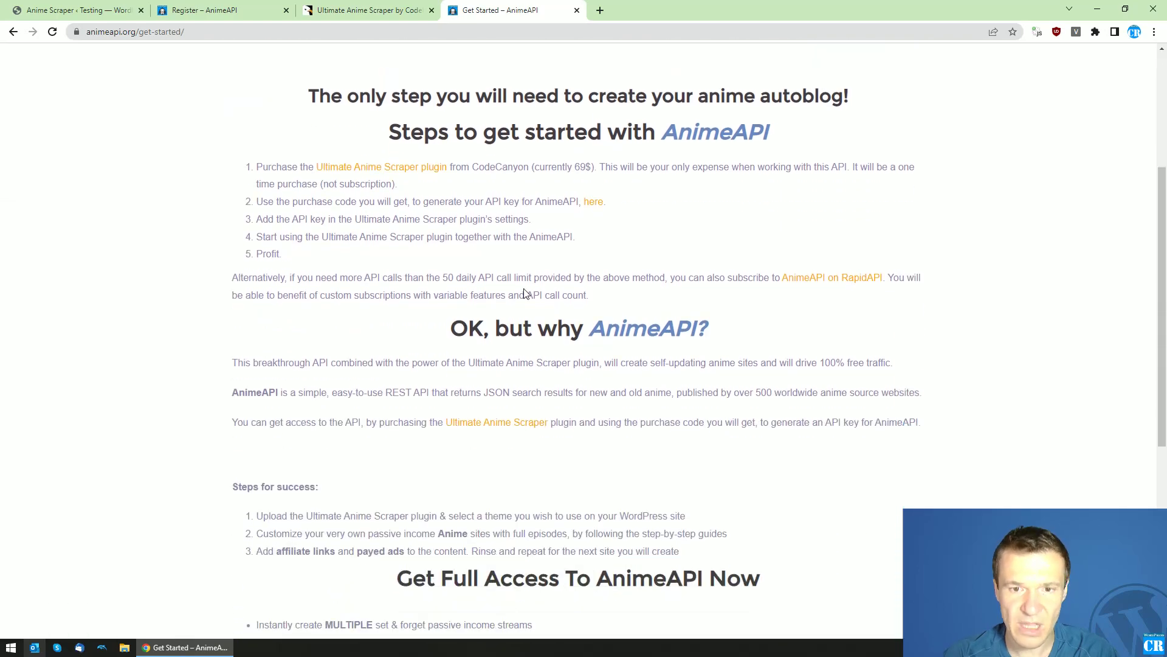
{"action": "scroll", "coordinate": [526, 294], "scroll_direction": "down", "scroll_amount": 6}
{"action": "scroll", "coordinate": [534, 434], "scroll_direction": "up", "scroll_amount": 10}
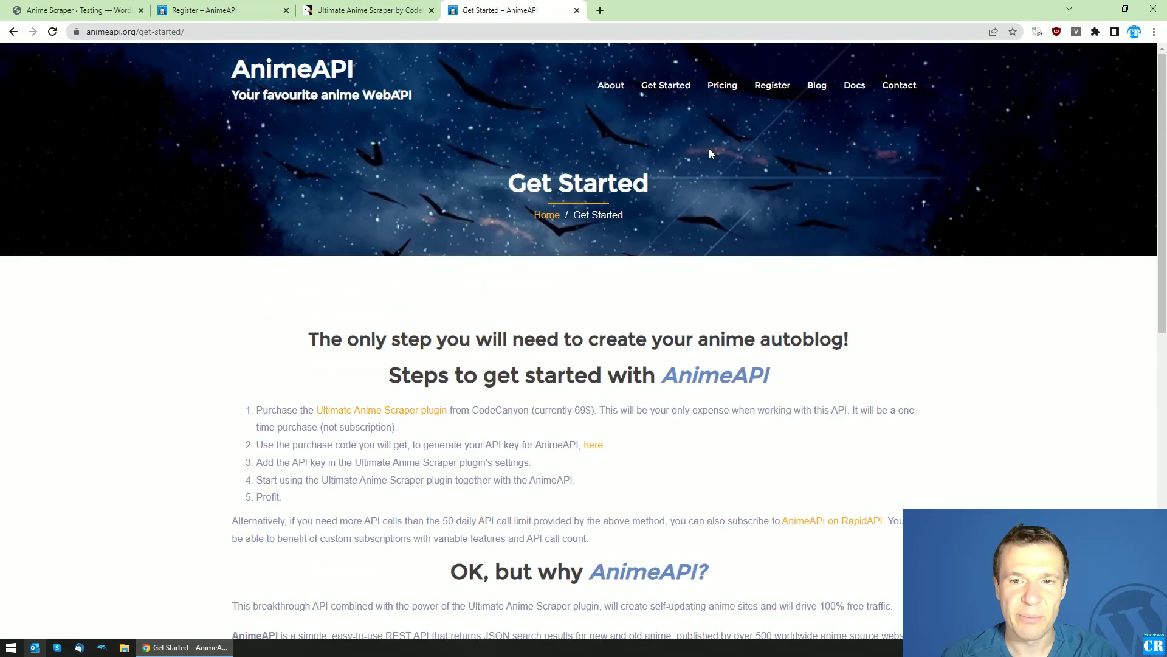
- View the Pricing and API key Register pages, then land on the Blog page
{"action": "left_click", "coordinate": [732, 92]}
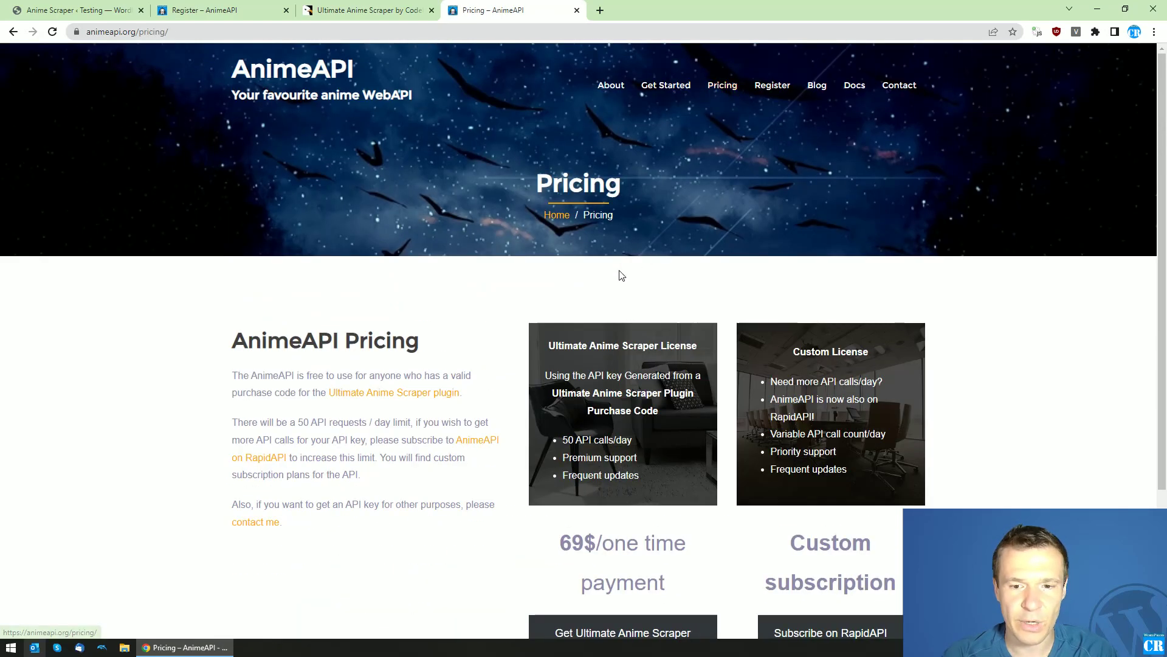
{"action": "scroll", "coordinate": [621, 275], "scroll_direction": "down", "scroll_amount": 3}
{"action": "scroll", "coordinate": [622, 276], "scroll_direction": "up", "scroll_amount": 3}
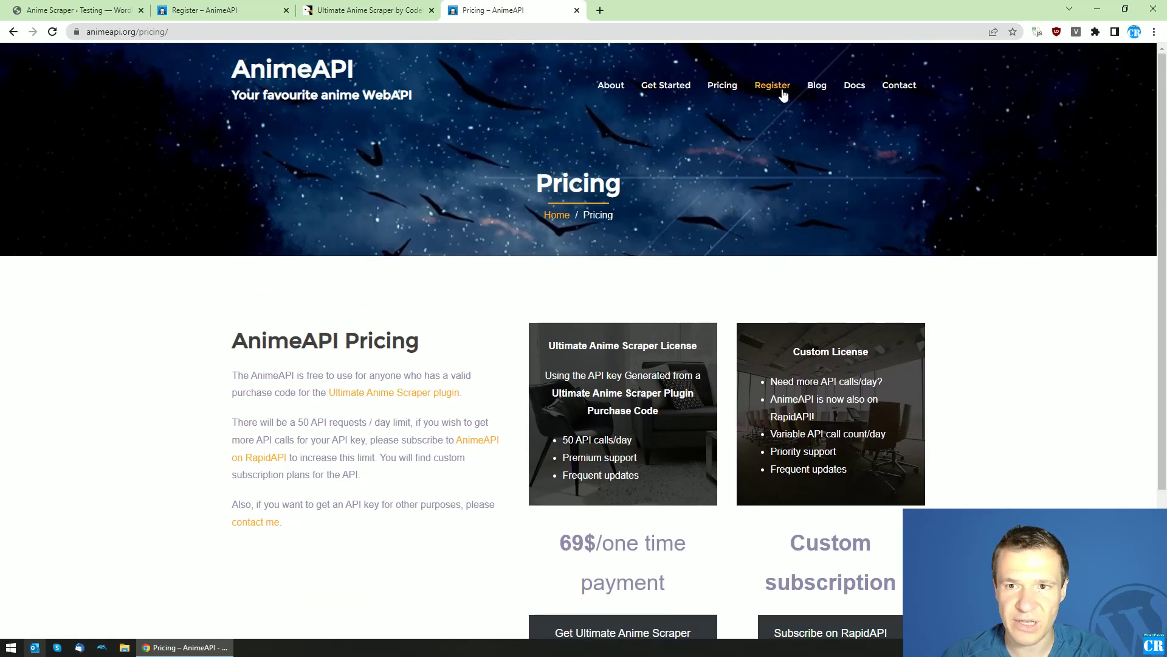
{"action": "left_click", "coordinate": [783, 95]}
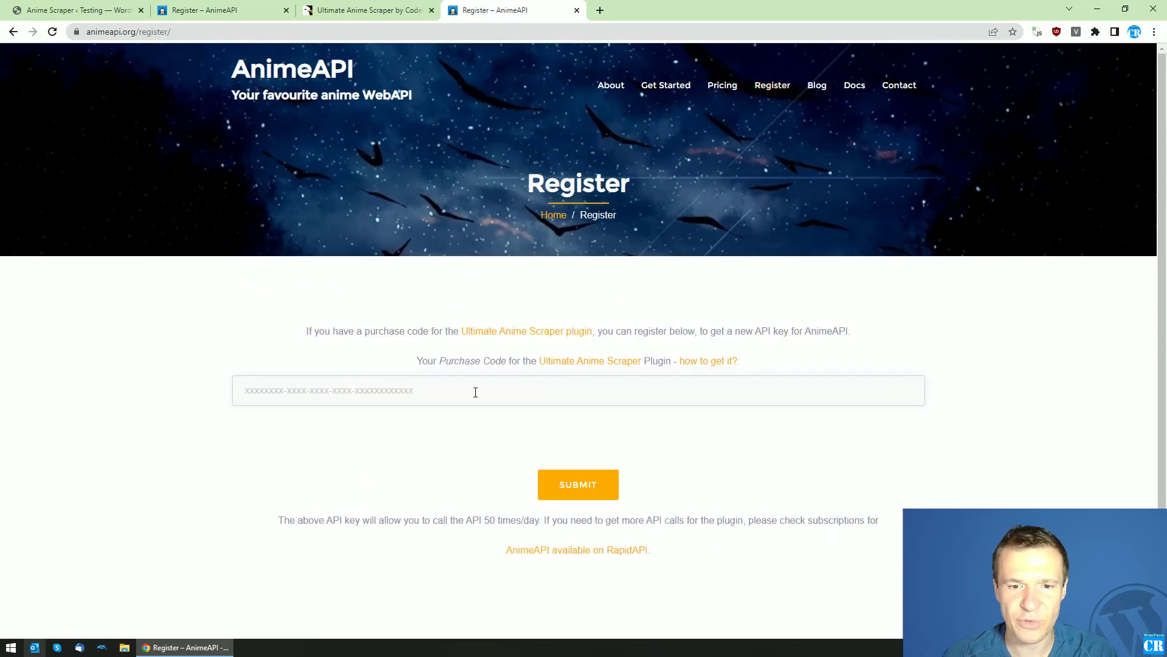
{"action": "left_click", "coordinate": [815, 91]}
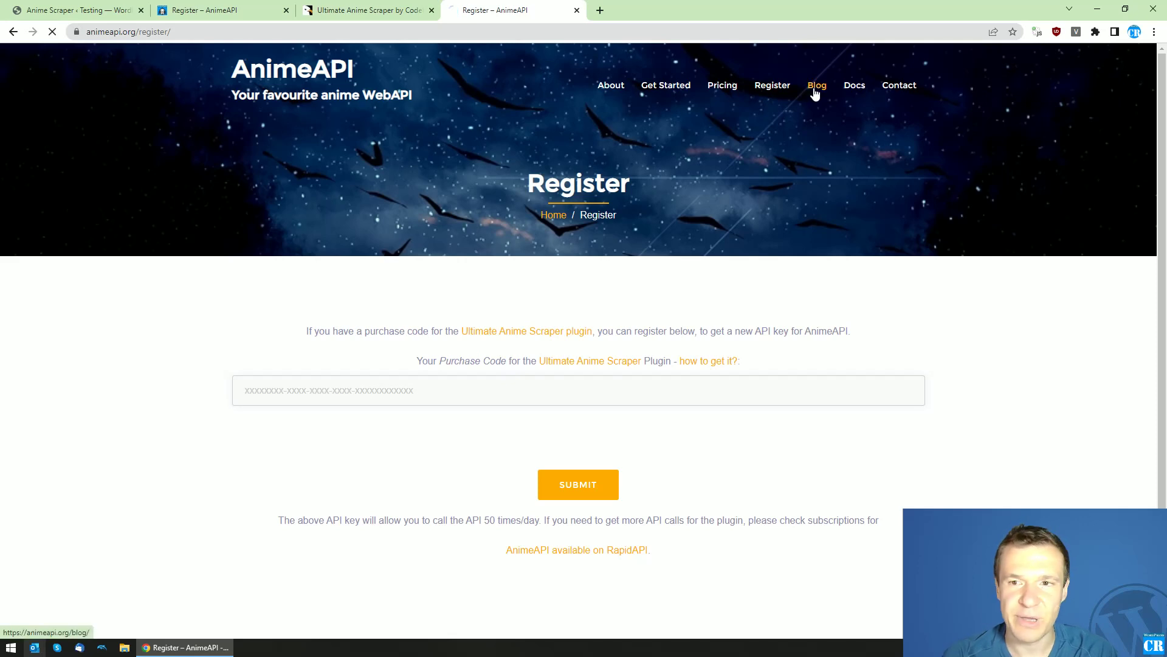
- Read through the AnimeAPI API Documentation page
{"action": "left_click", "coordinate": [859, 90]}
{"action": "scroll", "coordinate": [1159, 207], "scroll_direction": "down", "scroll_amount": 5}
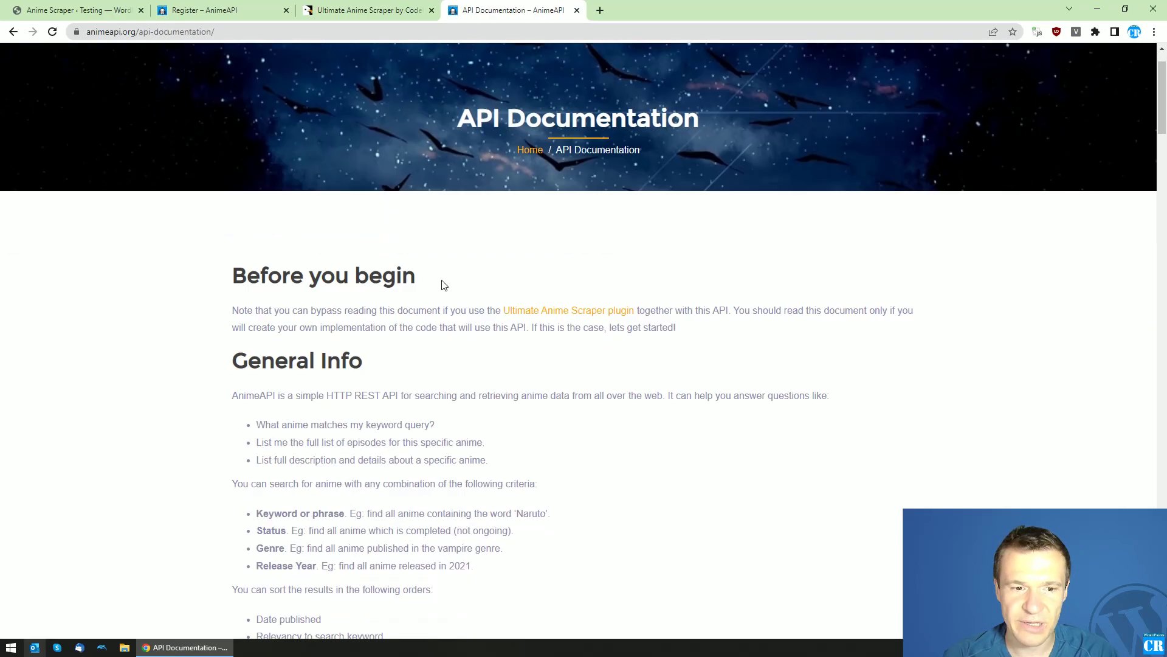
{"action": "left_click_drag", "start_coordinate": [1161, 126], "coordinate": [1136, 96]}
{"action": "scroll", "coordinate": [333, 298], "scroll_direction": "down", "scroll_amount": 8}
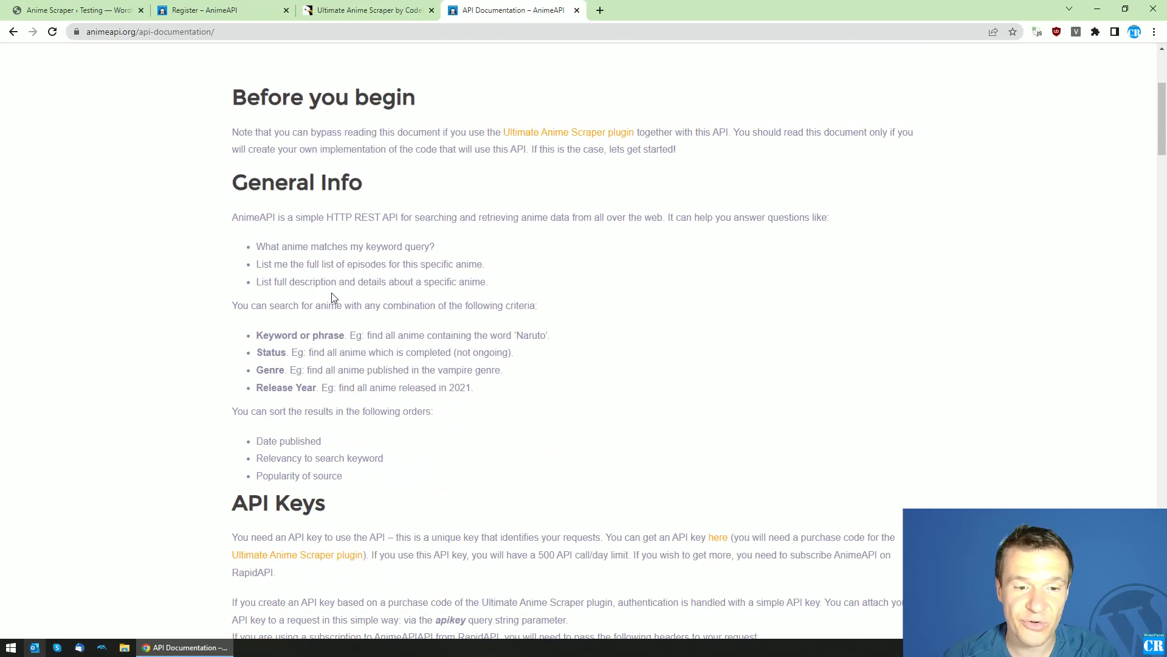
{"action": "scroll", "coordinate": [333, 293], "scroll_direction": "down", "scroll_amount": 4}
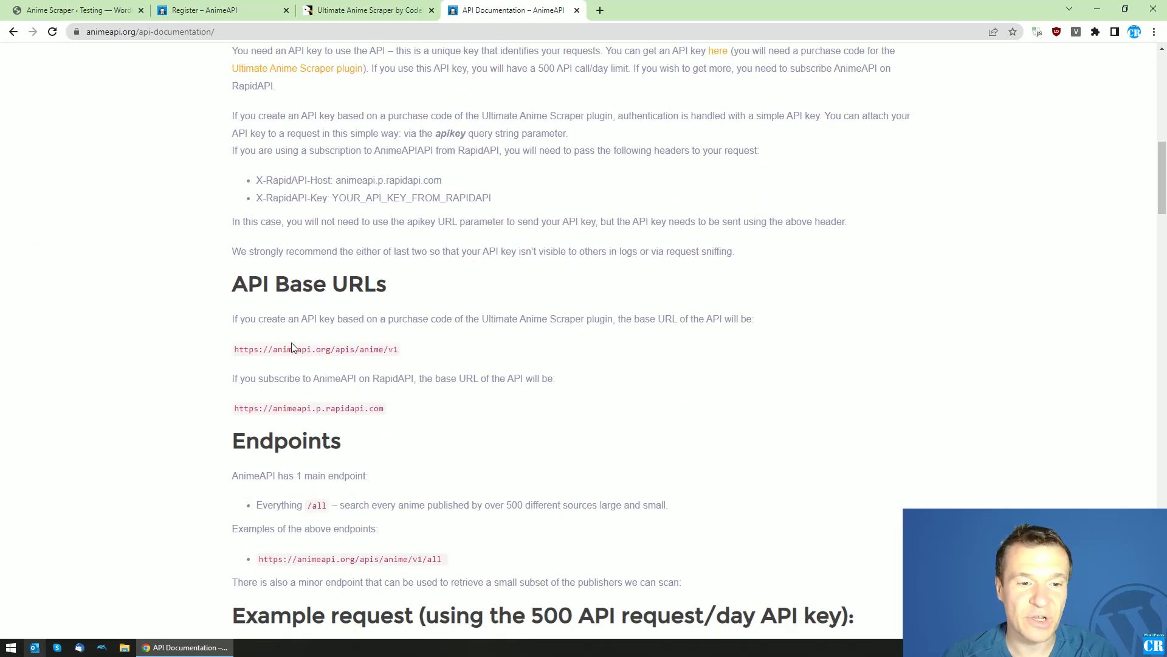
{"action": "scroll", "coordinate": [736, 348], "scroll_direction": "up", "scroll_amount": 12}
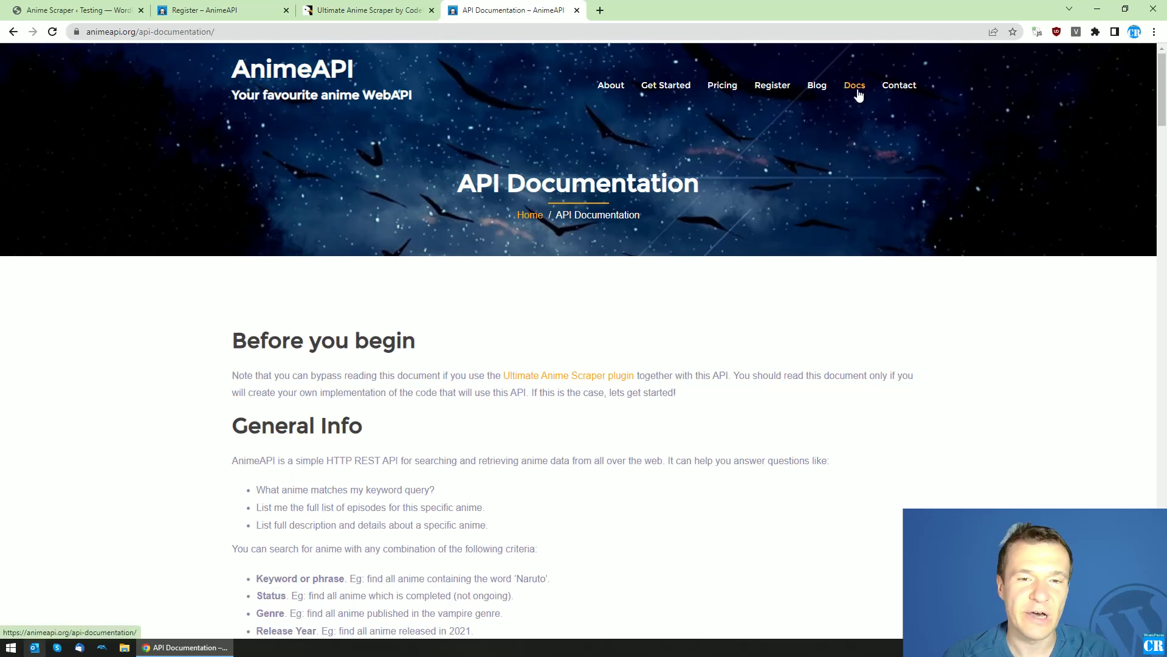
- Bring up the Contact page, briefly glancing at the plugin's CodeCanyon tab
{"action": "left_click", "coordinate": [899, 86]}
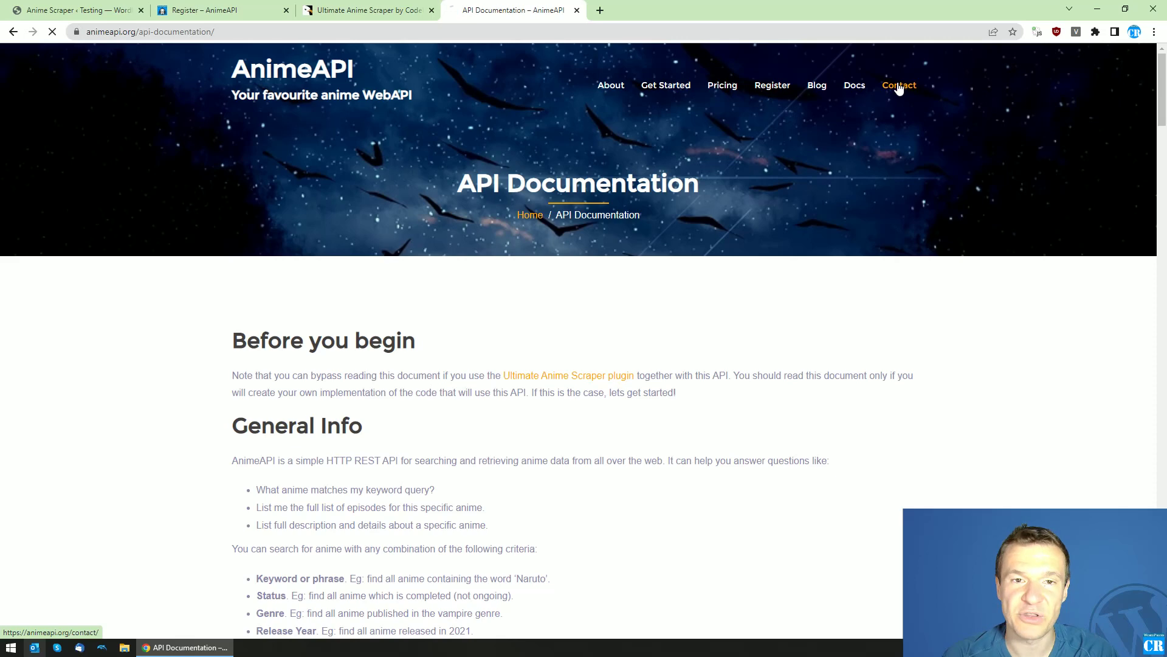
{"action": "left_click", "coordinate": [338, 7]}
{"action": "left_click", "coordinate": [494, 10]}
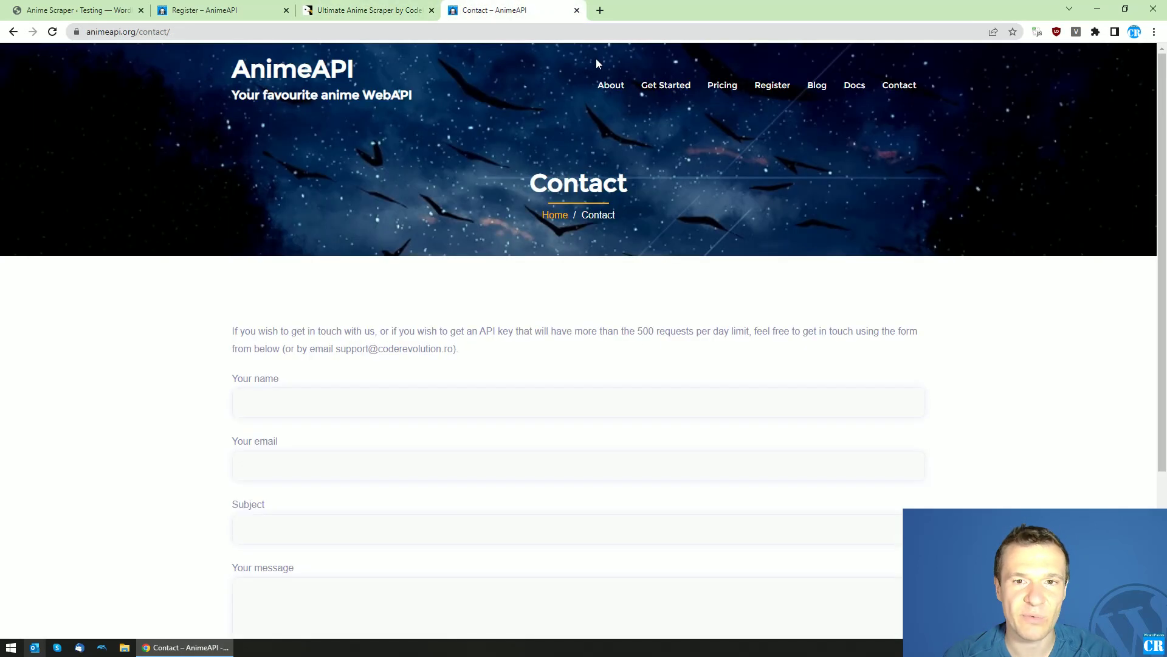